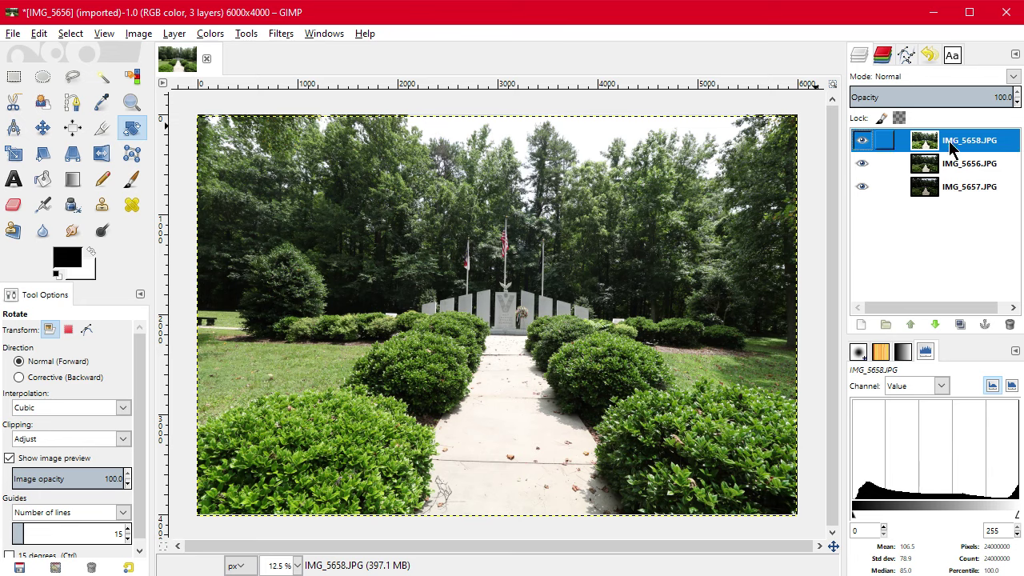
Step: Set the top IMG_5658.JPG layer's opacity to 50 and keep it as the active layer
{"action": "left_click", "coordinate": [997, 96]}
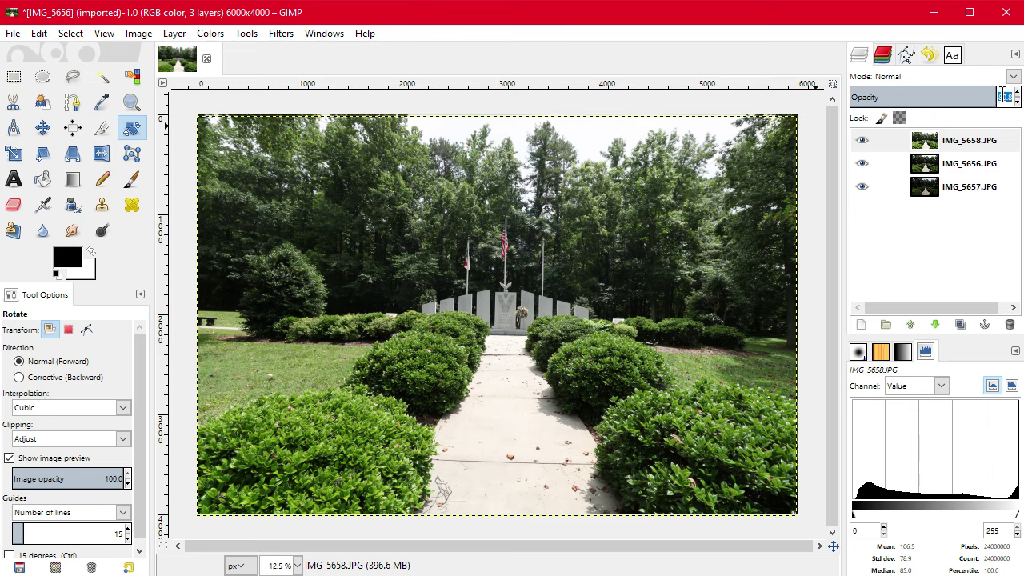
{"action": "type", "text": "50"}
{"action": "key", "text": "Return"}
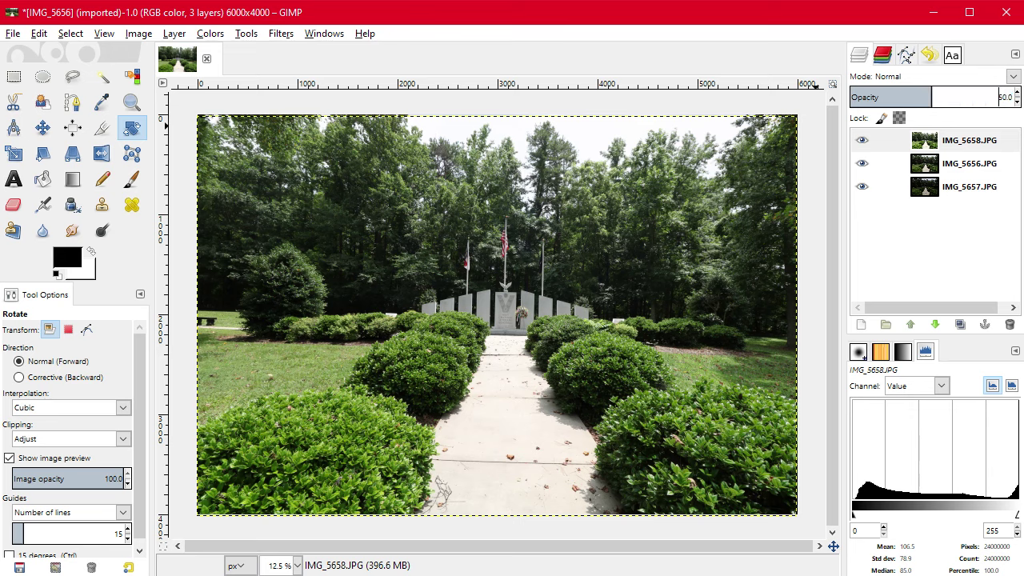
{"action": "left_click", "coordinate": [967, 188]}
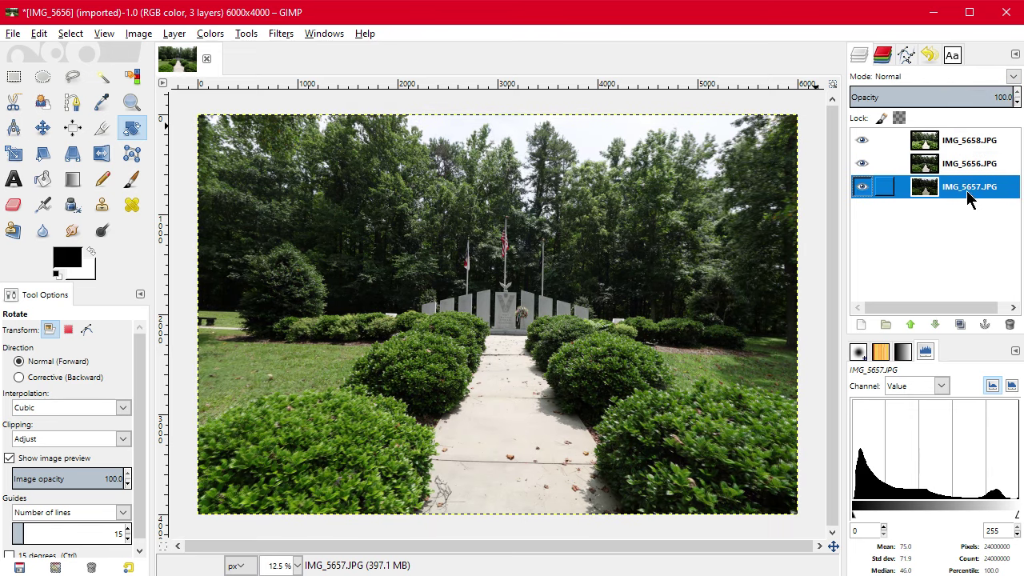
{"action": "left_click", "coordinate": [972, 140]}
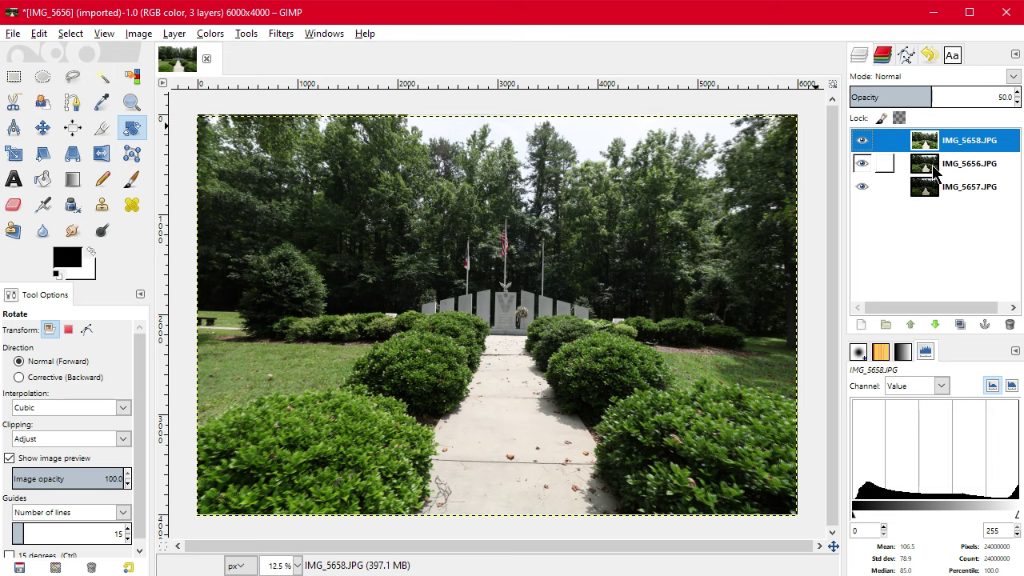
{"action": "left_click", "coordinate": [210, 33]}
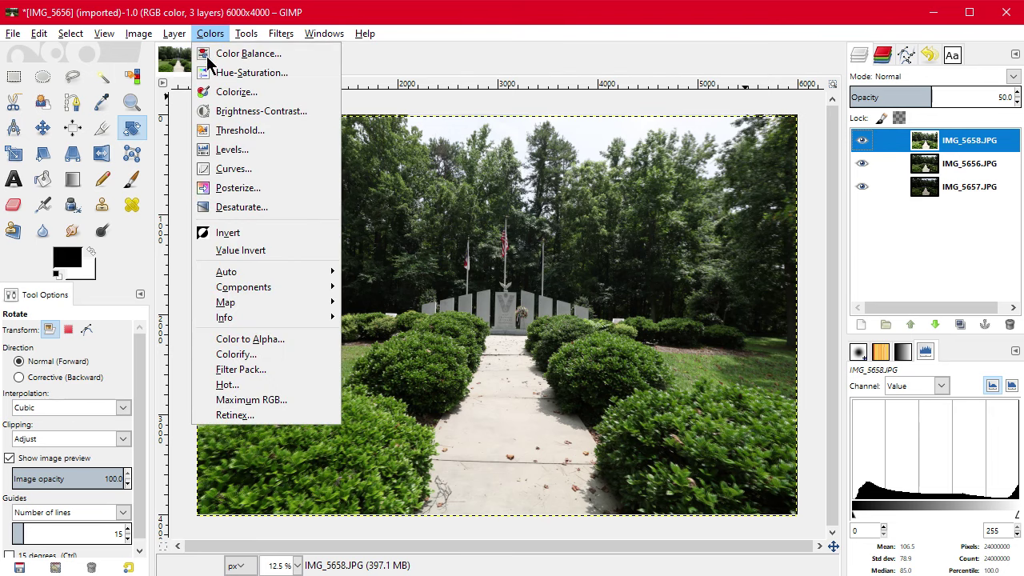
Step: Invert the colours of the 50% IMG_5658.JPG layer with Colors > Invert
{"action": "left_click", "coordinate": [232, 234]}
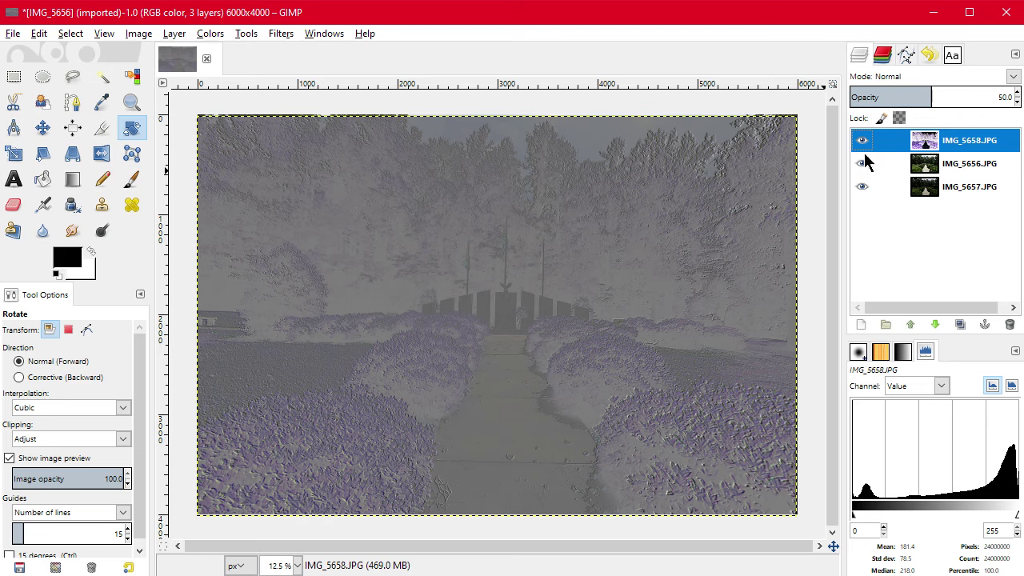
{"action": "right_click", "coordinate": [944, 146]}
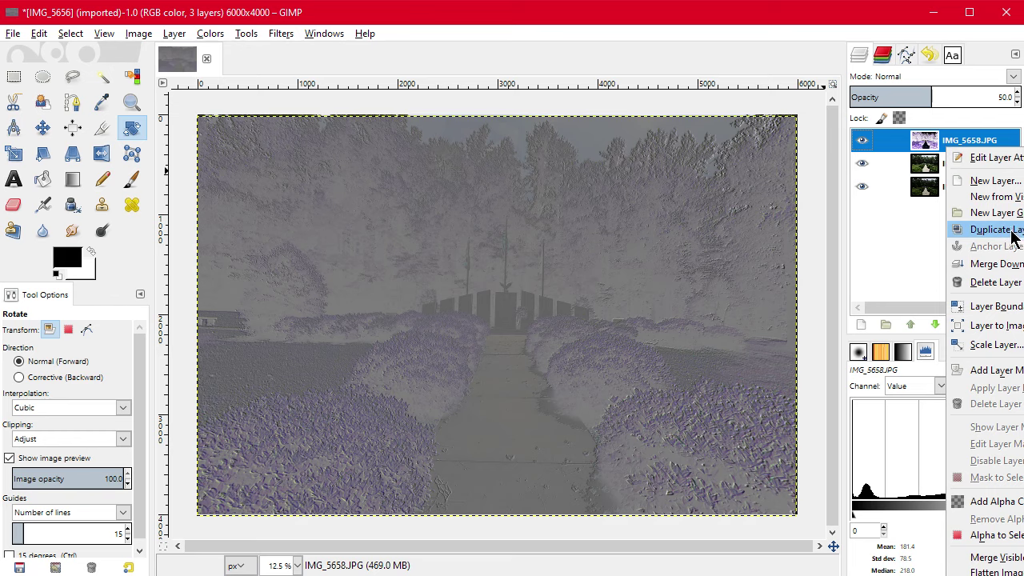
{"action": "left_click", "coordinate": [992, 229]}
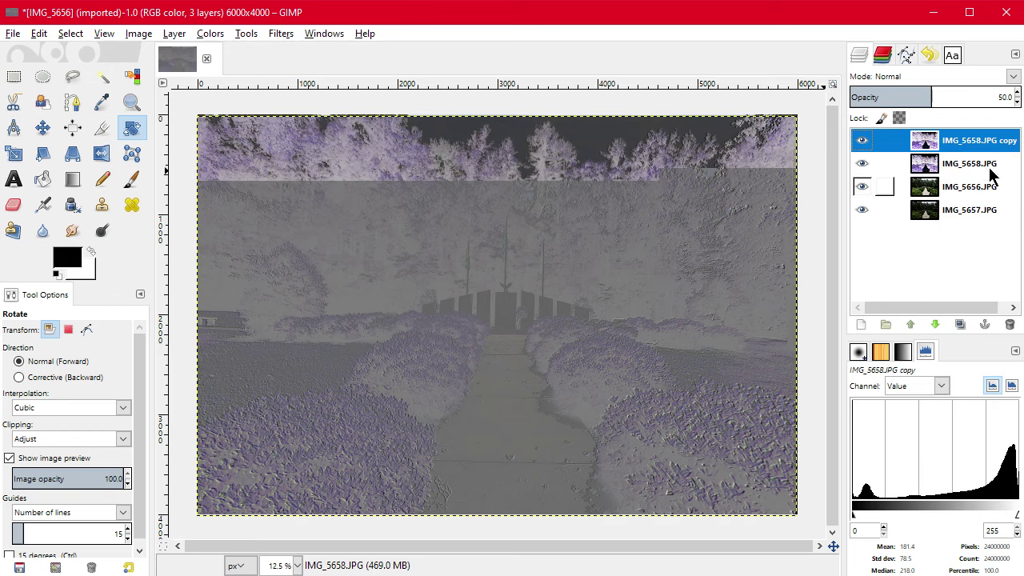
{"action": "left_click", "coordinate": [210, 33]}
{"action": "left_click", "coordinate": [240, 232]}
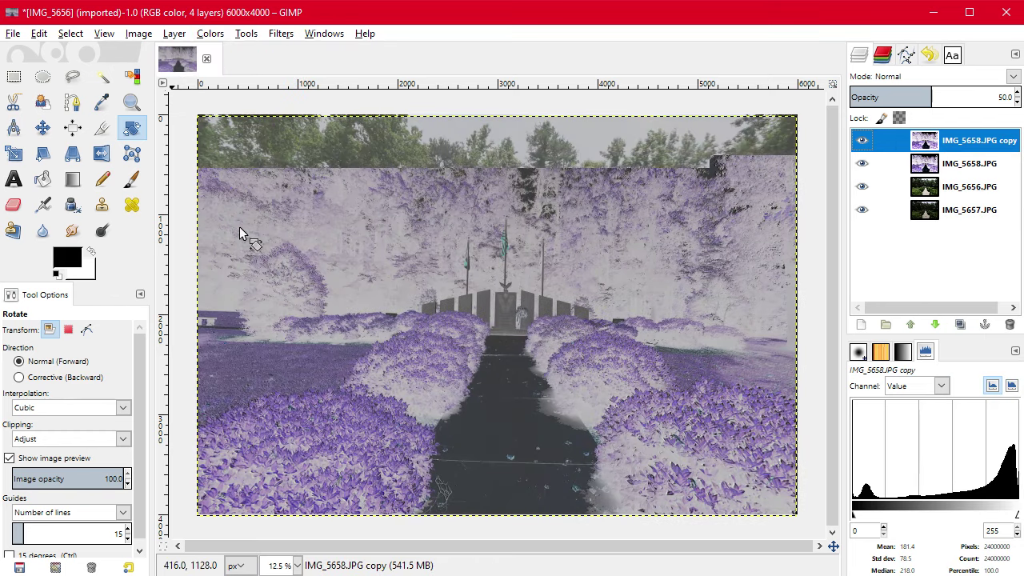
{"action": "left_click", "coordinate": [968, 168]}
{"action": "left_click", "coordinate": [960, 144]}
{"action": "left_click", "coordinate": [960, 164]}
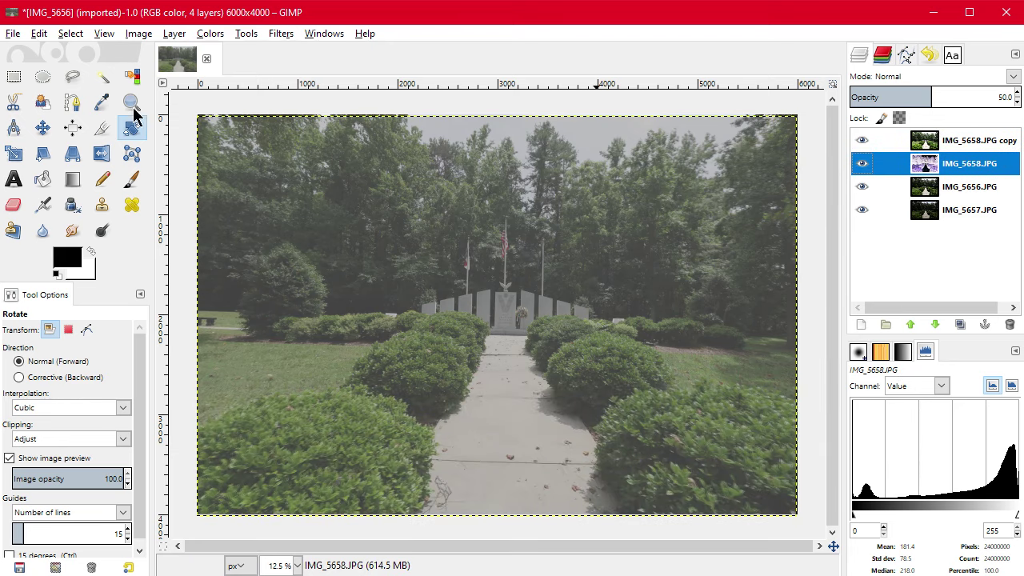
{"action": "left_click_drag", "start_coordinate": [937, 99], "coordinate": [1004, 97]}
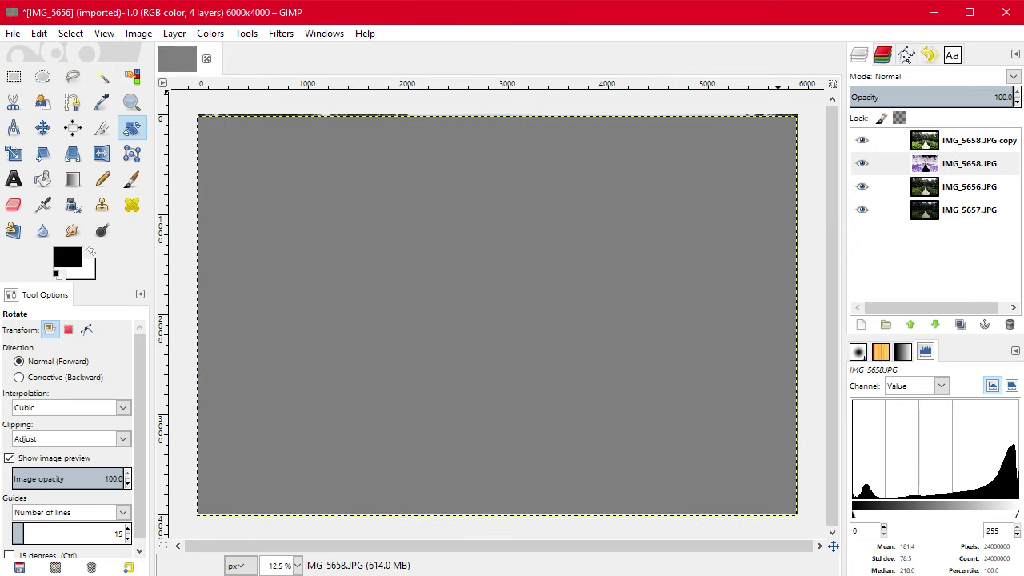
{"action": "key", "text": "ctrl+z"}
{"action": "key", "text": "ctrl+z"}
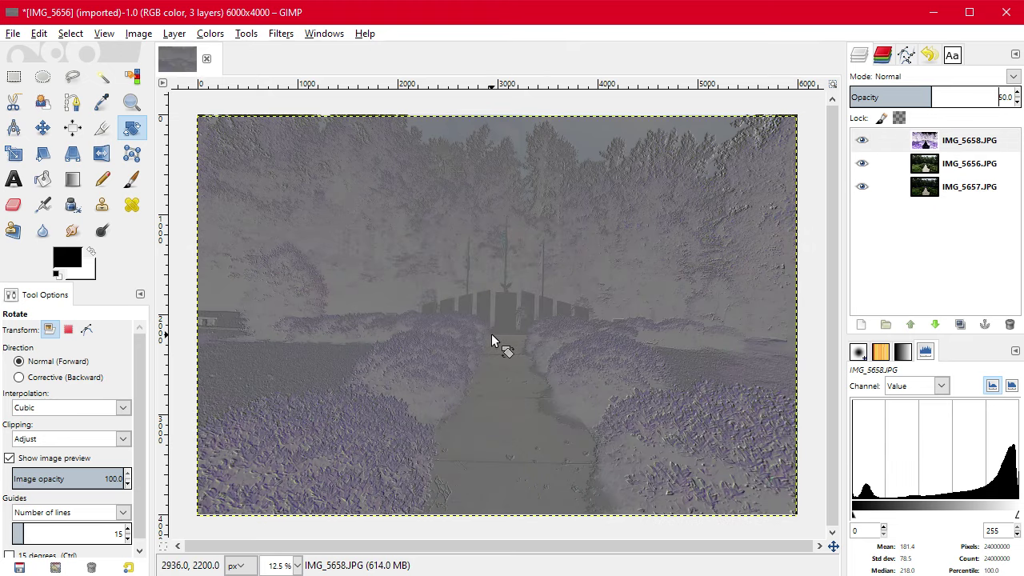
Step: Zoom on the plaque, shift the top layer about 2 px to align the lettering, then hide it
{"action": "scroll", "coordinate": [493, 332], "scroll_direction": "up", "scroll_amount": 7}
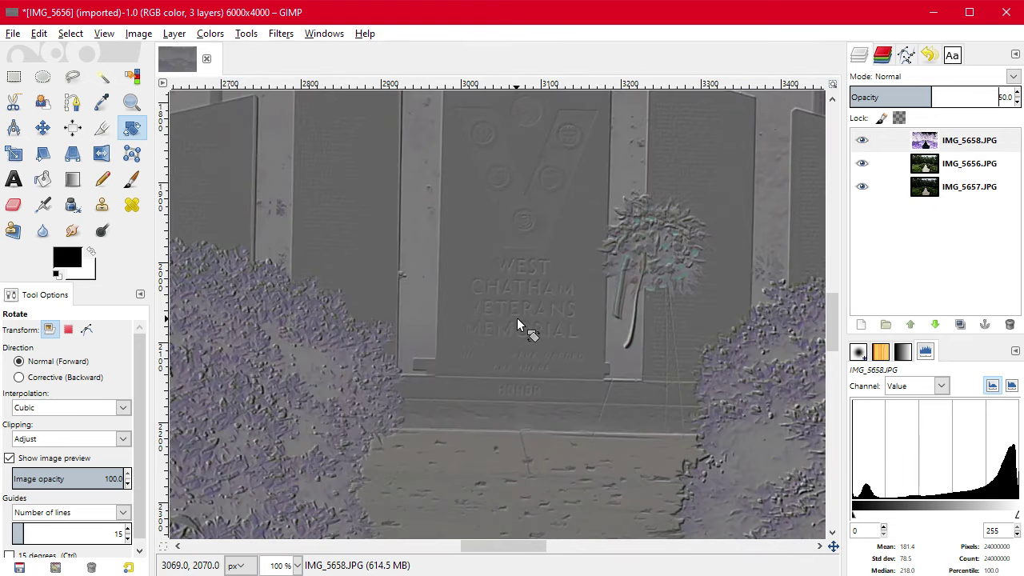
{"action": "scroll", "coordinate": [517, 318], "scroll_direction": "up", "scroll_amount": 5}
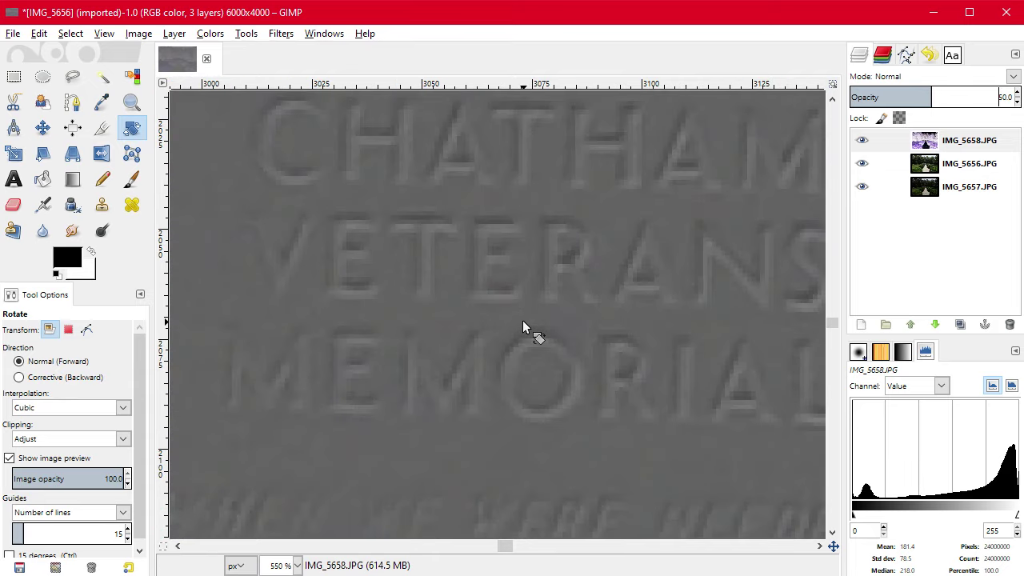
{"action": "scroll", "coordinate": [522, 320], "scroll_direction": "down", "scroll_amount": 1}
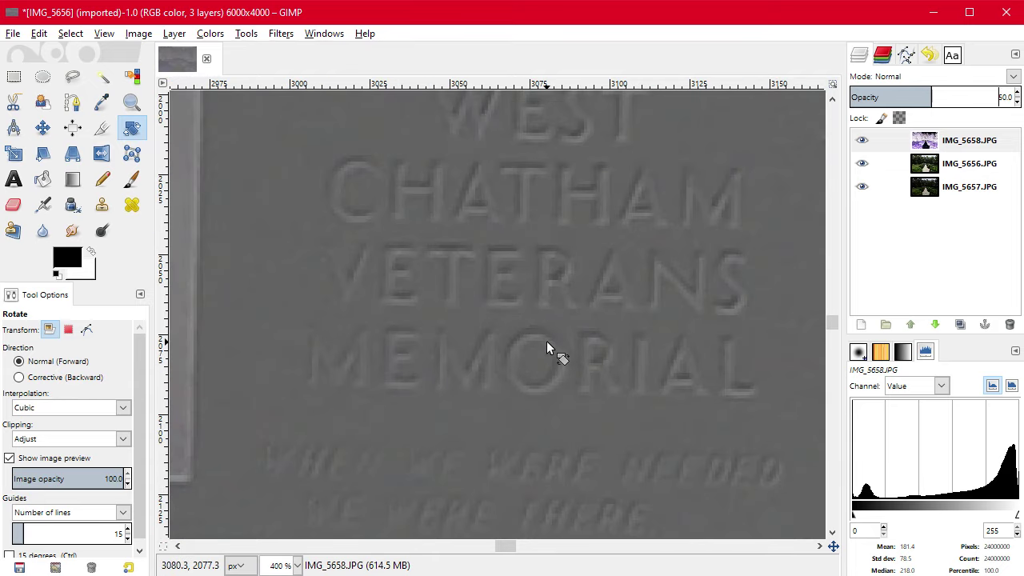
{"action": "left_click", "coordinate": [43, 133]}
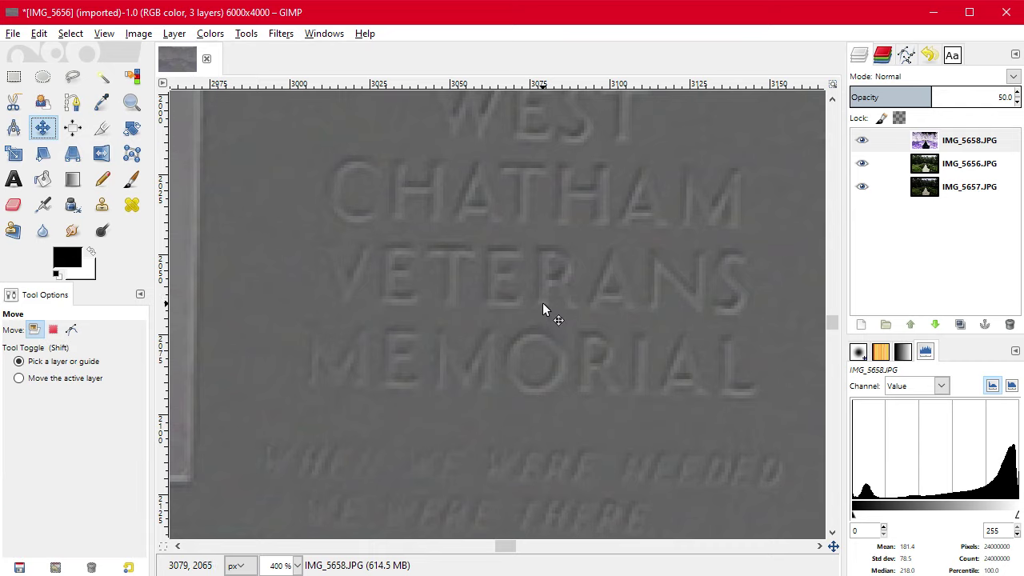
{"action": "left_click_drag", "start_coordinate": [545, 297], "coordinate": [539, 293]}
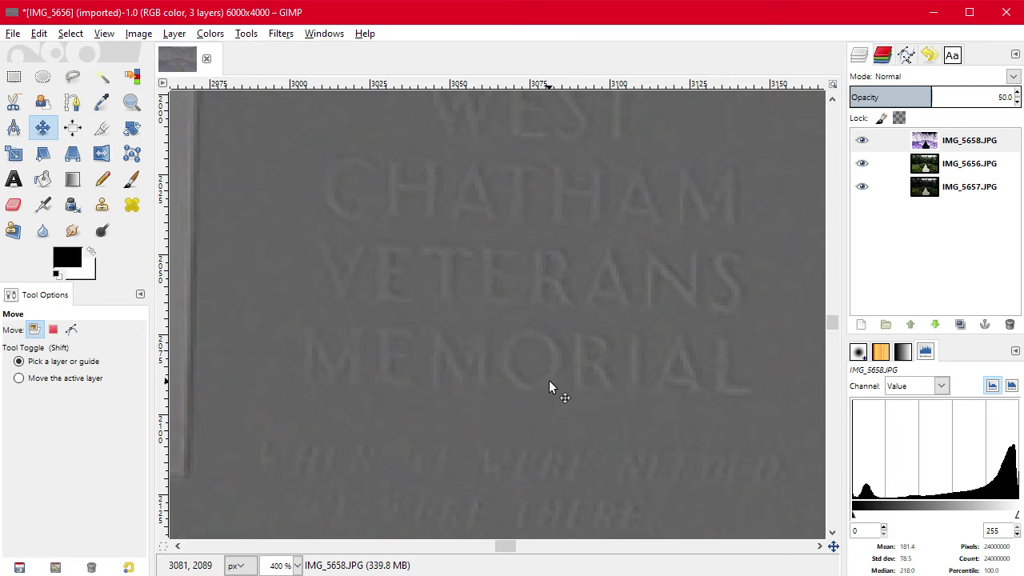
{"action": "left_click", "coordinate": [862, 140]}
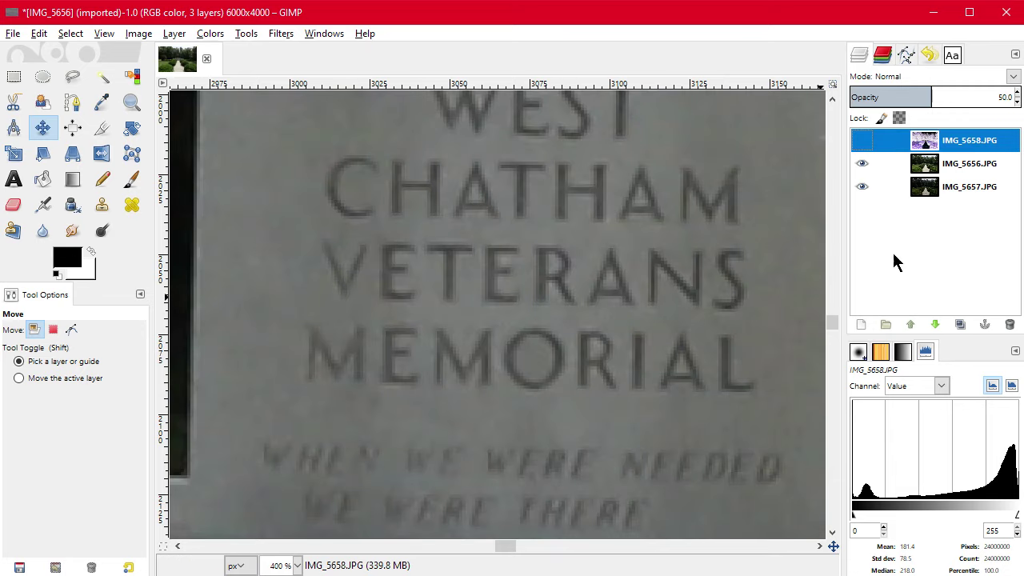
Step: Toggle layer visibility to compare, then show IMG_5658.JPG again and make it active
{"action": "left_click", "coordinate": [863, 164]}
{"action": "left_click", "coordinate": [863, 164]}
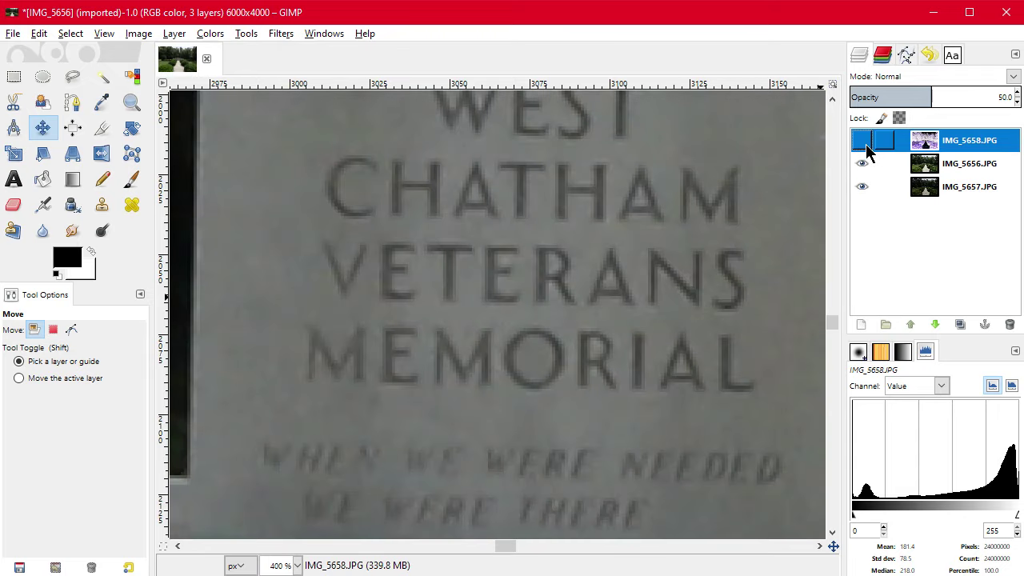
{"action": "left_click", "coordinate": [861, 141]}
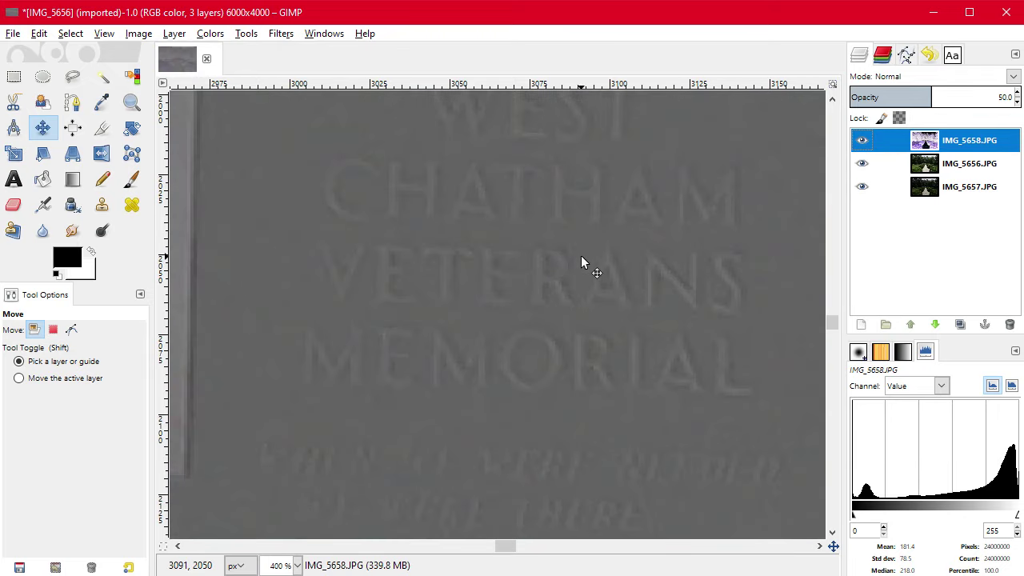
{"action": "left_click", "coordinate": [968, 163]}
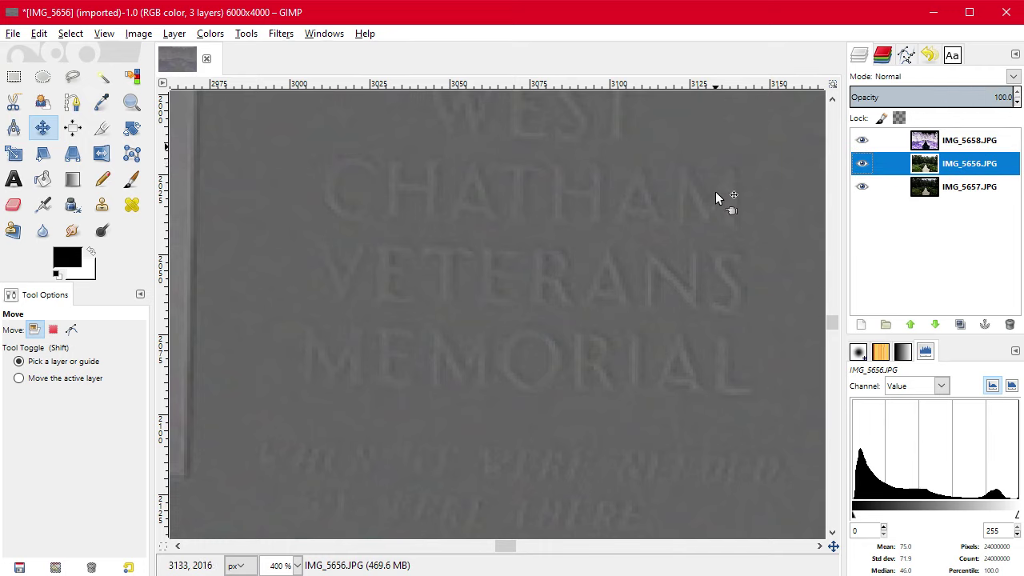
{"action": "left_click", "coordinate": [969, 141]}
Step: Scroll the canvas to the memorial lettering and raise IMG_5658's opacity from 50 to 100
{"action": "left_click_drag", "start_coordinate": [512, 547], "coordinate": [648, 563]}
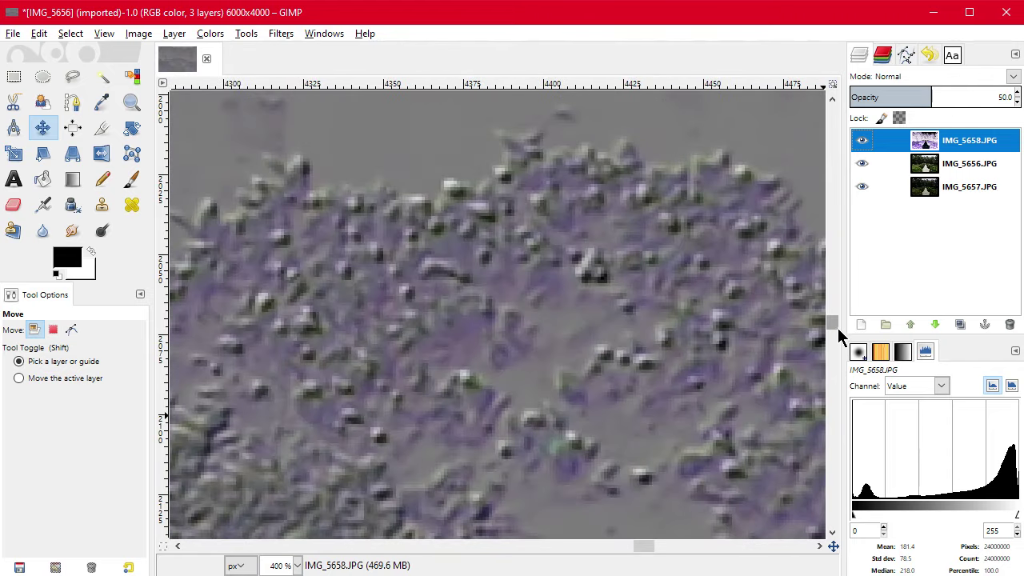
{"action": "left_click_drag", "start_coordinate": [838, 328], "coordinate": [830, 424]}
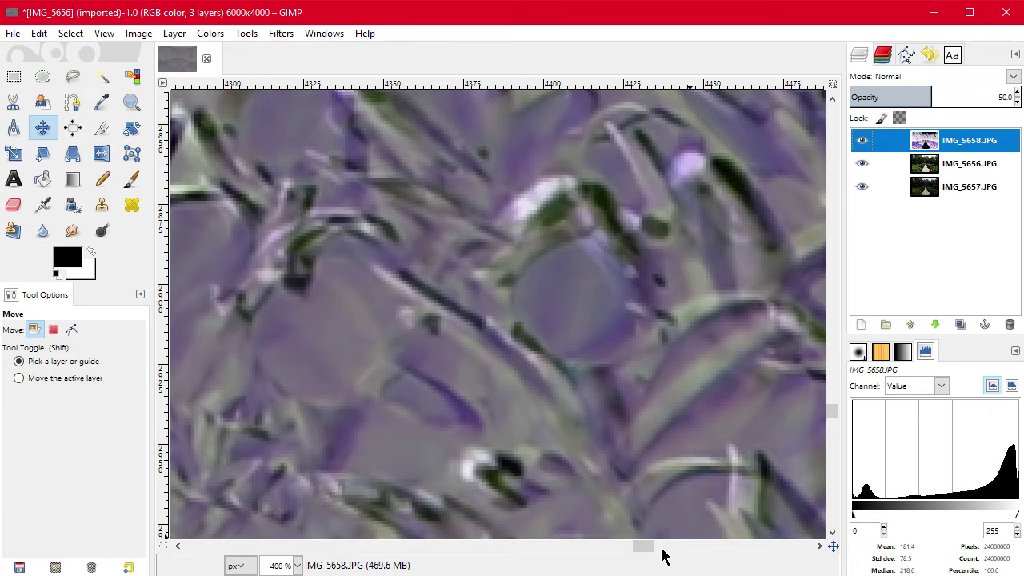
{"action": "left_click_drag", "start_coordinate": [651, 550], "coordinate": [533, 558]}
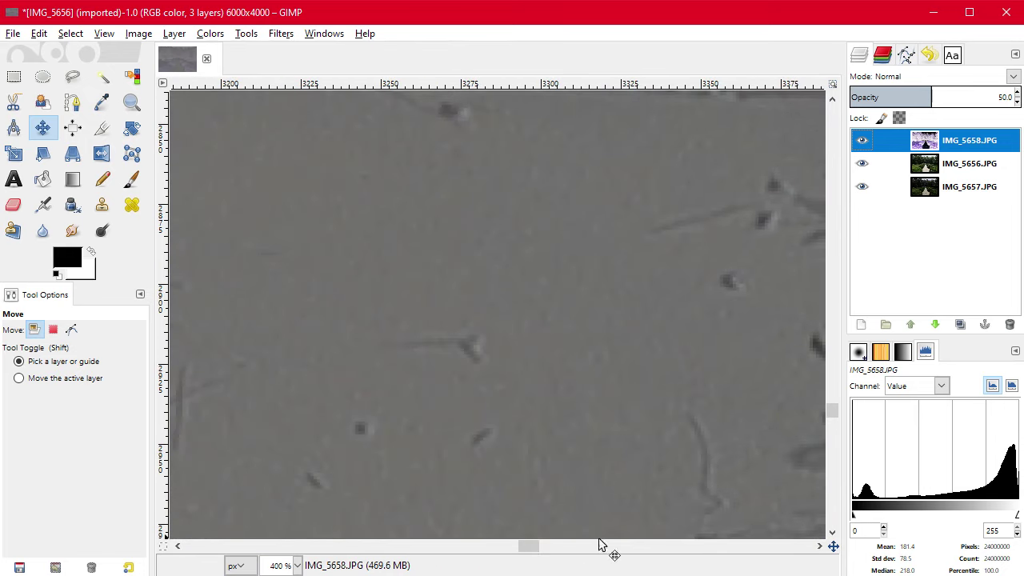
{"action": "left_click_drag", "start_coordinate": [835, 416], "coordinate": [833, 315]}
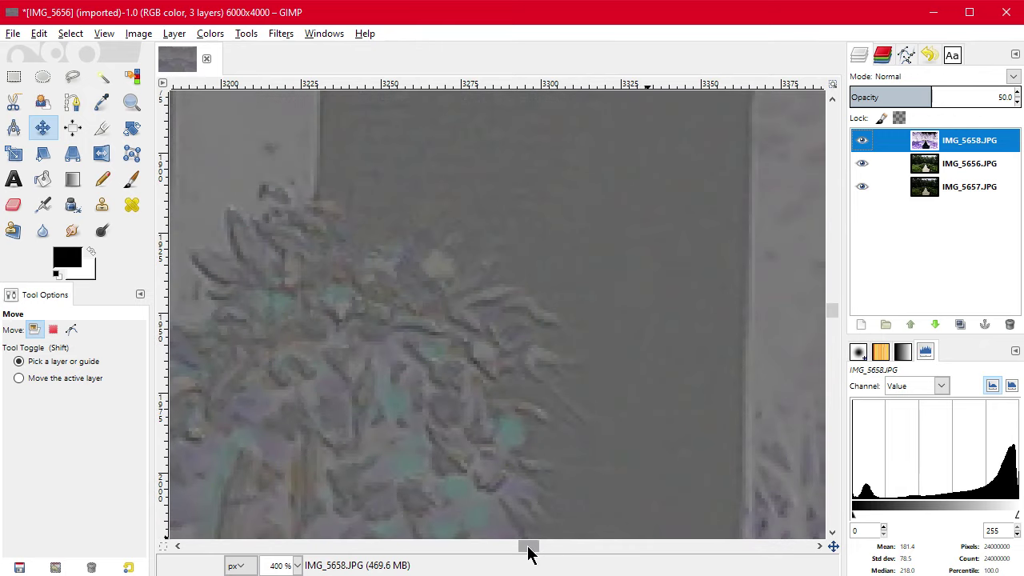
{"action": "left_click_drag", "start_coordinate": [528, 551], "coordinate": [507, 561]}
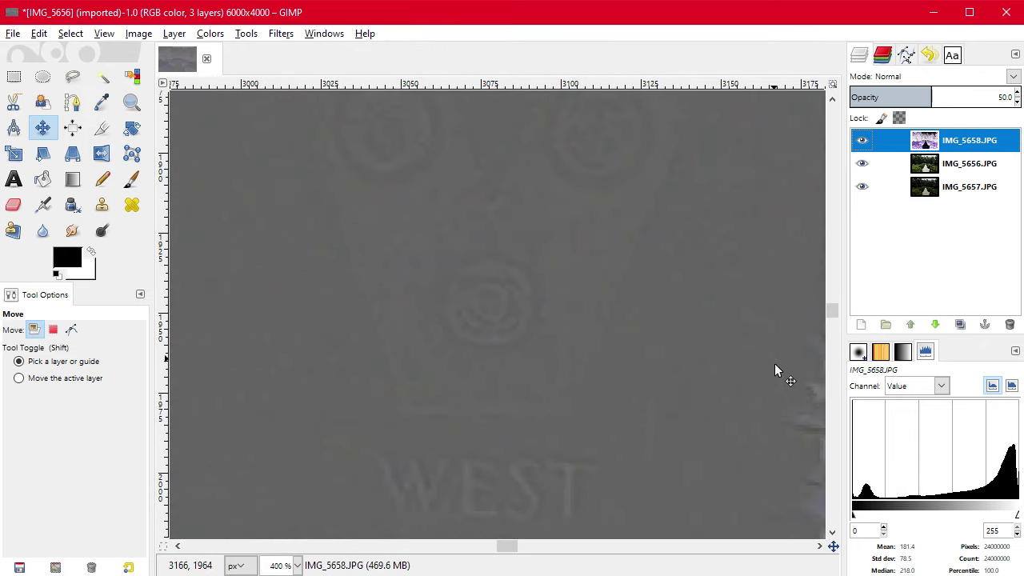
{"action": "left_click_drag", "start_coordinate": [833, 315], "coordinate": [830, 332]}
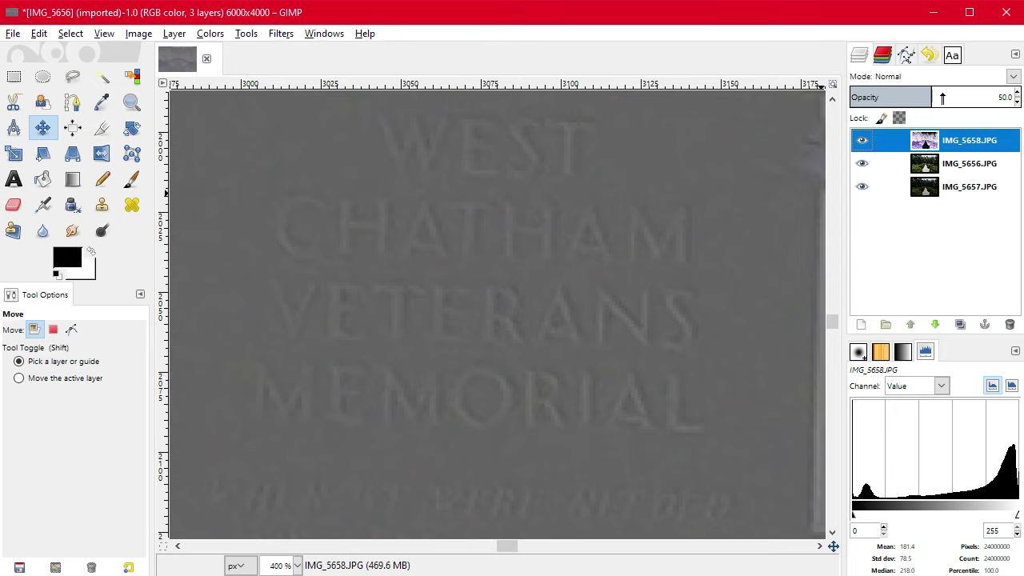
{"action": "left_click_drag", "start_coordinate": [942, 95], "coordinate": [1018, 96]}
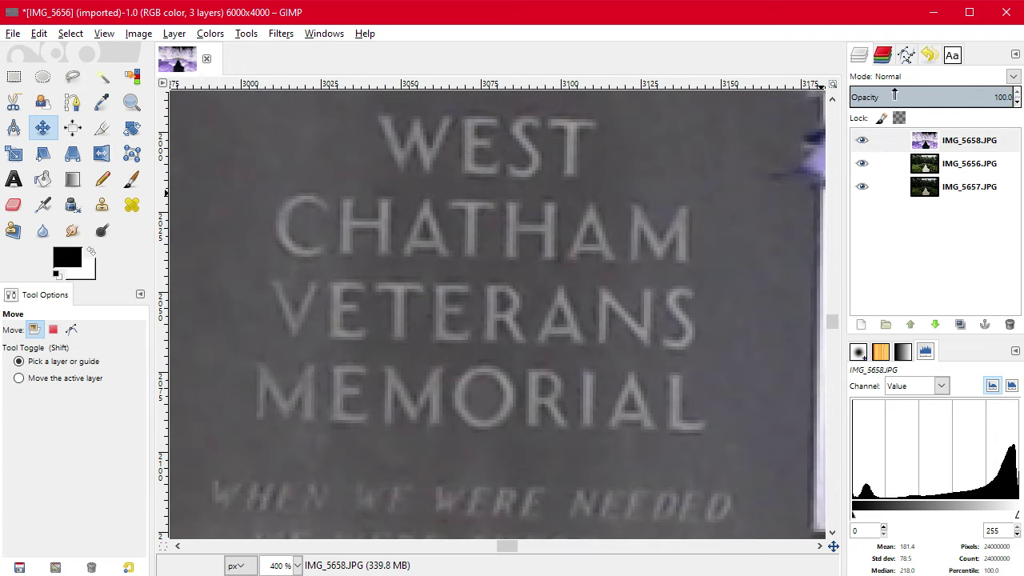
Step: Invert IMG_5658 back to its normal colours via Colors > Invert
{"action": "left_click", "coordinate": [173, 34]}
{"action": "mouse_move", "coordinate": [209, 35]}
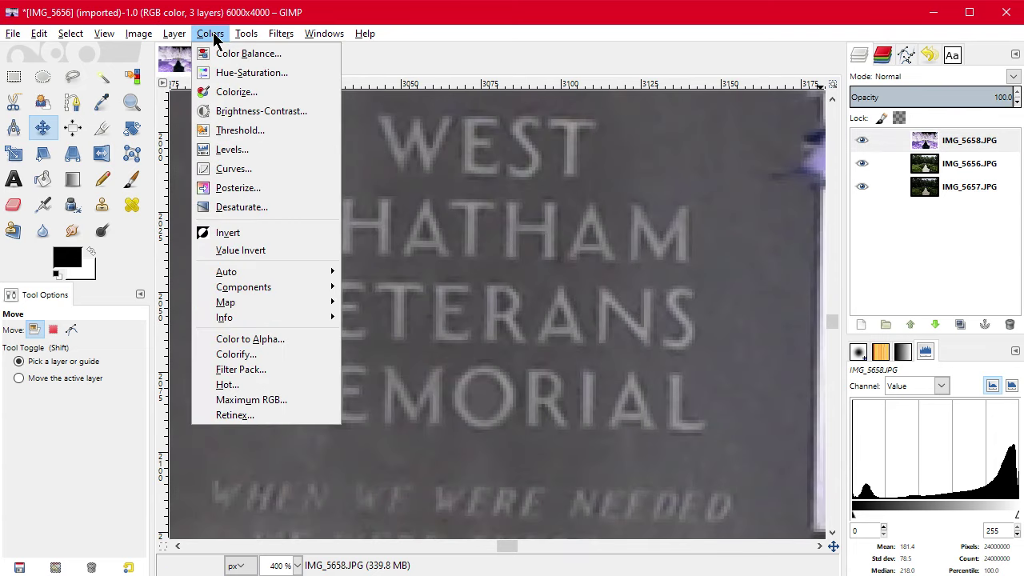
{"action": "left_click", "coordinate": [261, 239]}
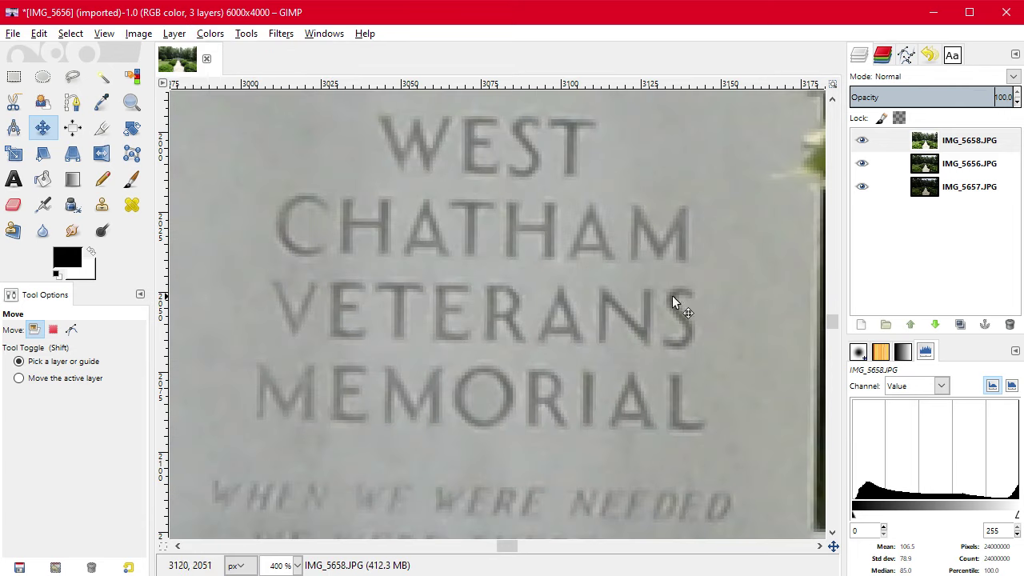
Step: Switch between the layers, ending with IMG_5657 selected
{"action": "left_click", "coordinate": [982, 163]}
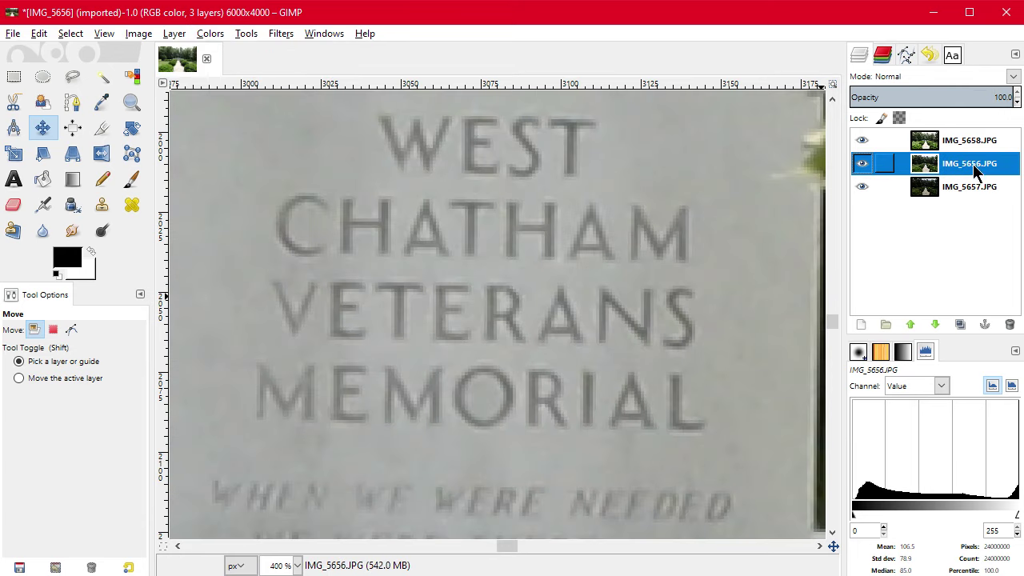
{"action": "left_click", "coordinate": [984, 144]}
{"action": "left_click", "coordinate": [986, 163]}
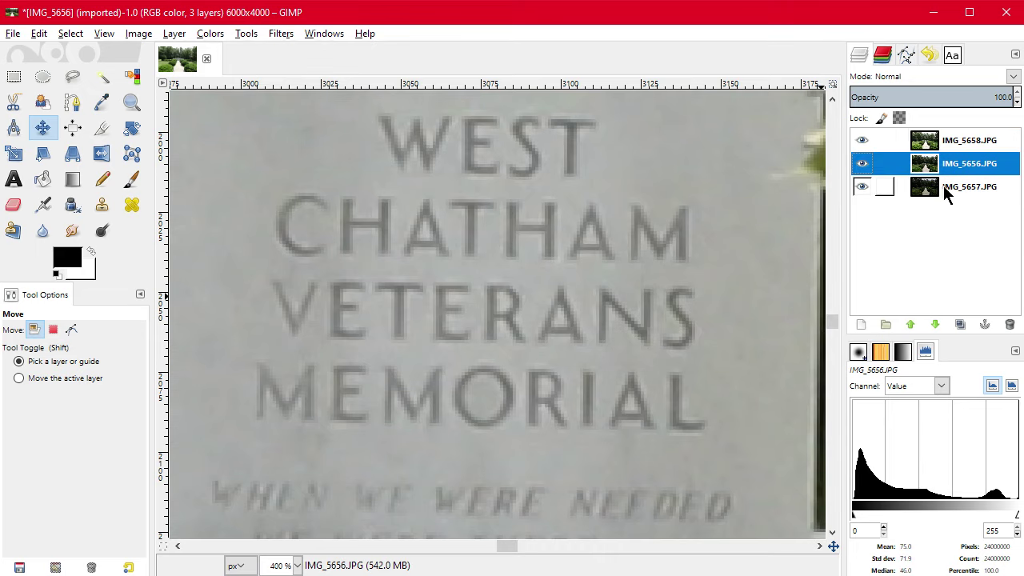
{"action": "left_click", "coordinate": [954, 189]}
Step: Move IMG_5657 above IMG_5656, hide IMG_5658, and make IMG_5657 the active layer
{"action": "left_click_drag", "start_coordinate": [960, 166], "coordinate": [855, 181]}
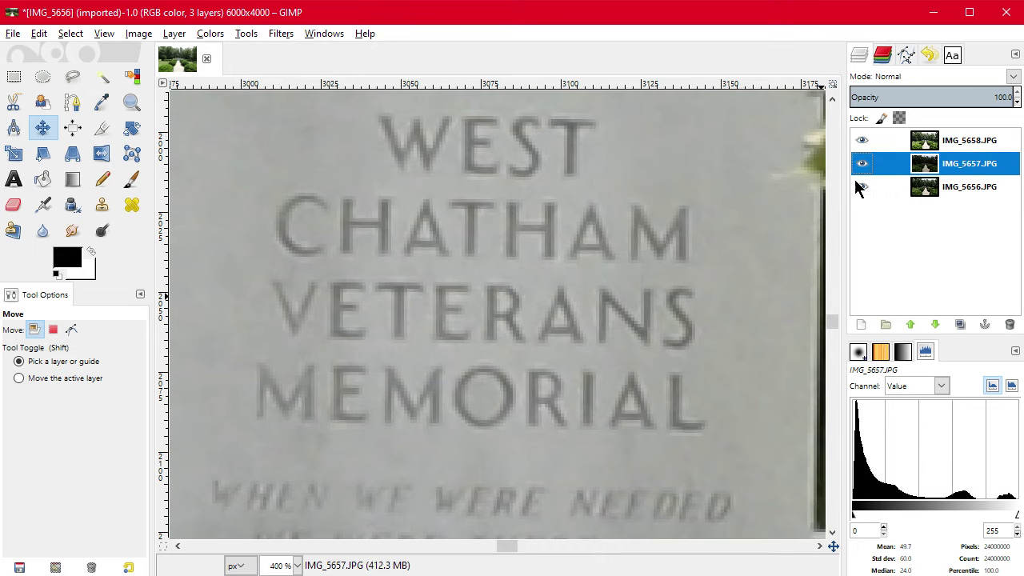
{"action": "left_click", "coordinate": [861, 142]}
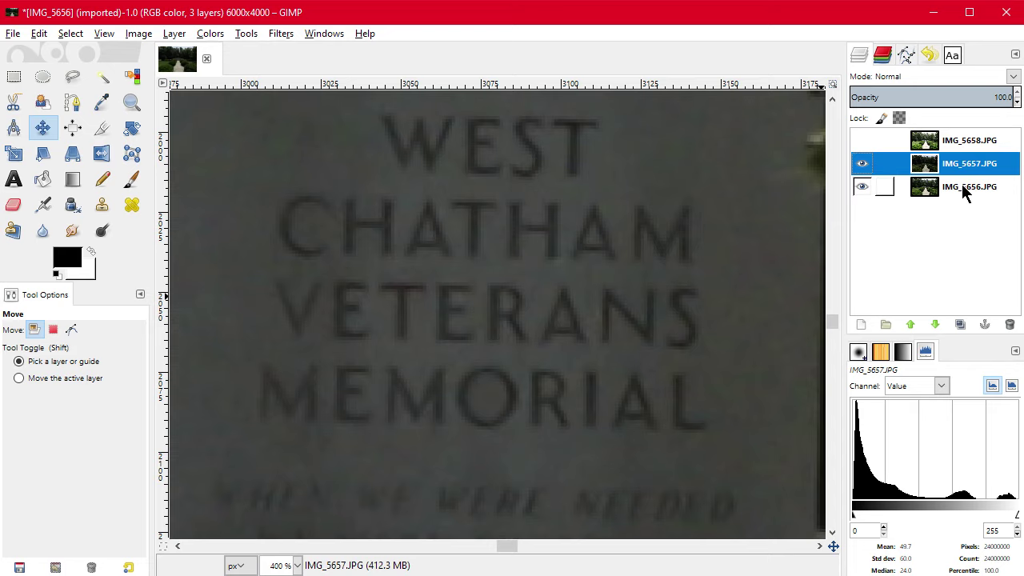
{"action": "left_click", "coordinate": [861, 163]}
{"action": "left_click", "coordinate": [861, 163]}
{"action": "left_click", "coordinate": [966, 141]}
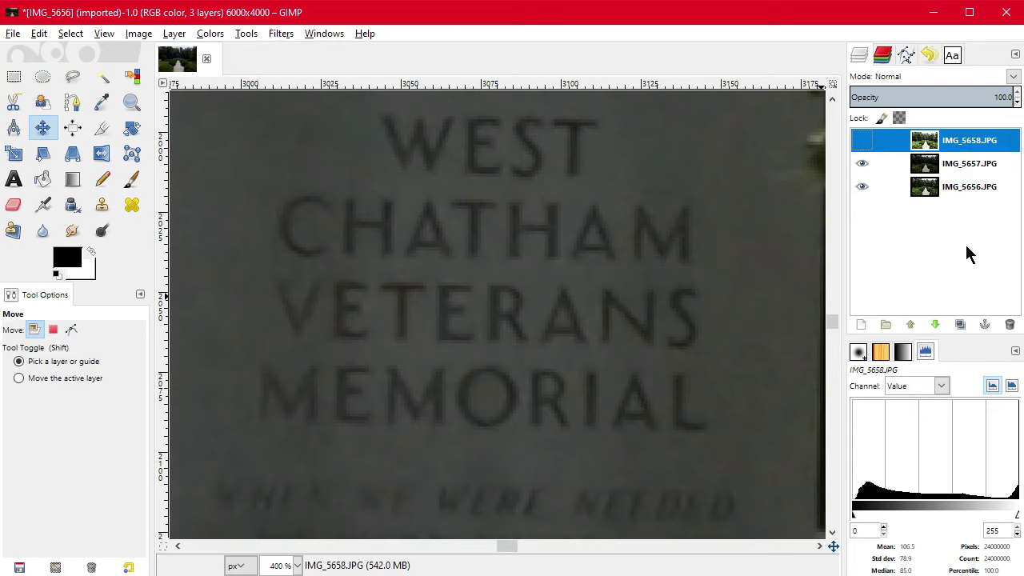
{"action": "left_click", "coordinate": [978, 166]}
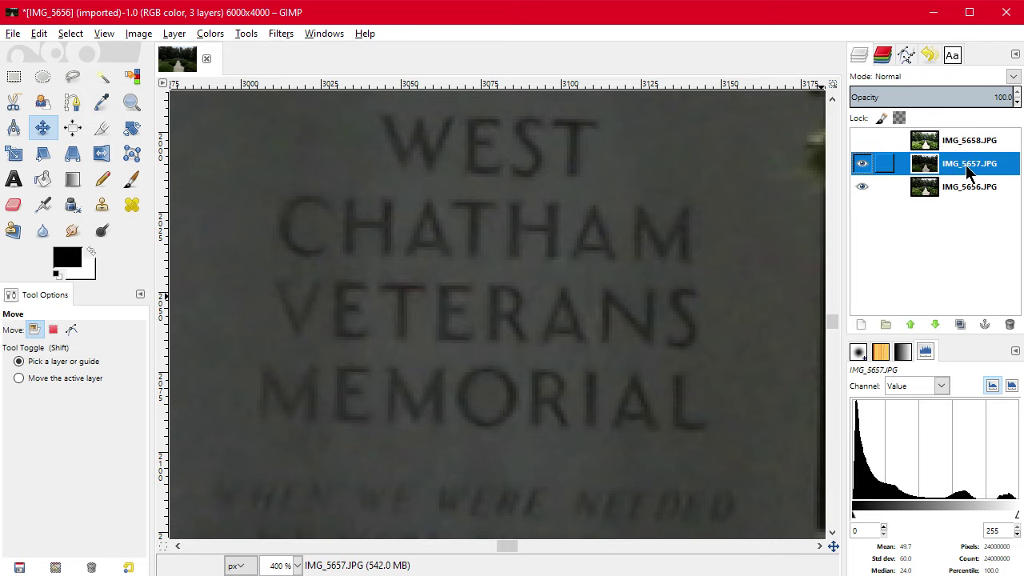
Step: Set IMG_5657 to 50 opacity and invert its colours
{"action": "left_click", "coordinate": [1007, 97]}
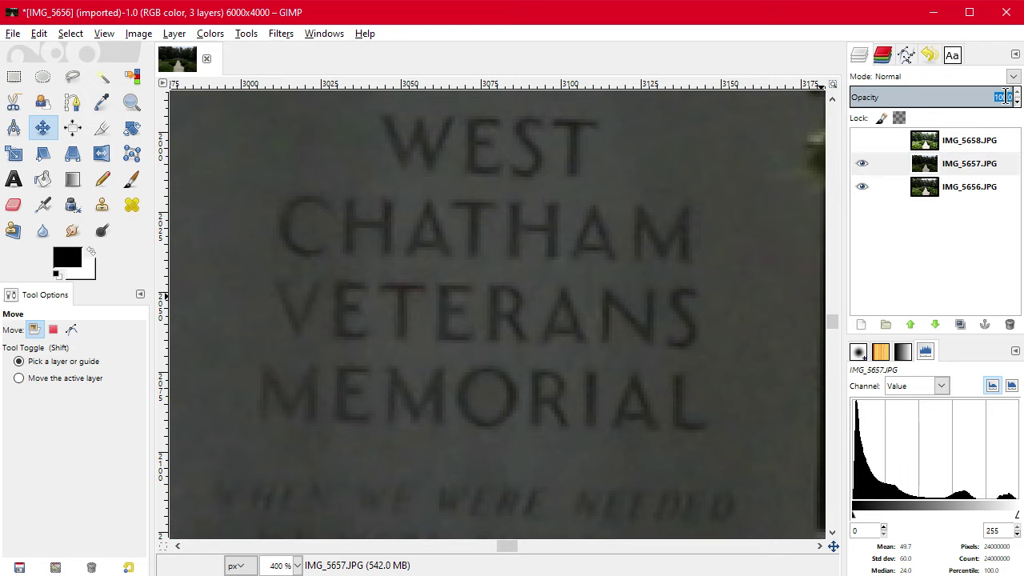
{"action": "type", "text": "50"}
{"action": "key", "text": "Return"}
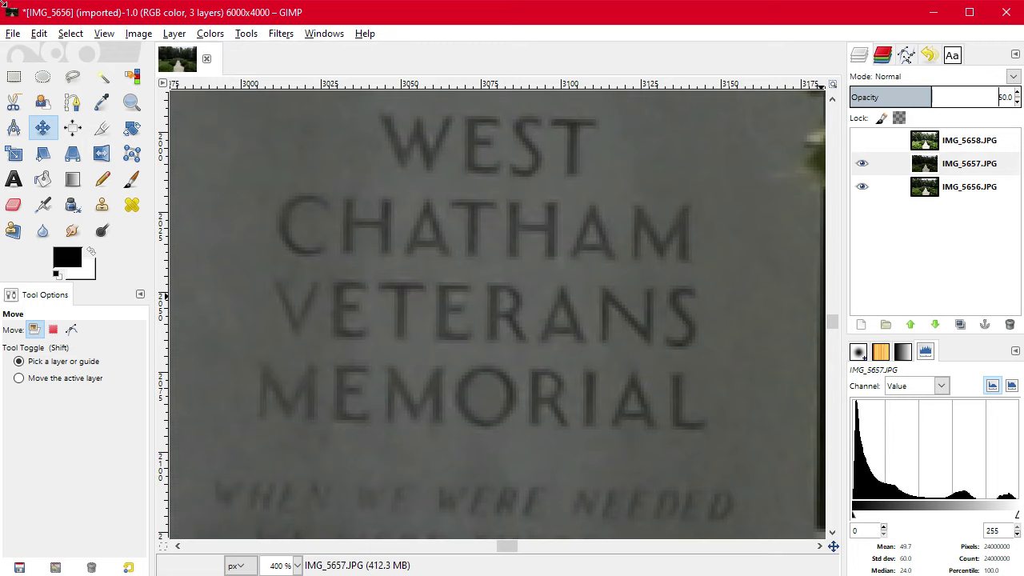
{"action": "left_click", "coordinate": [211, 38]}
{"action": "left_click", "coordinate": [285, 234]}
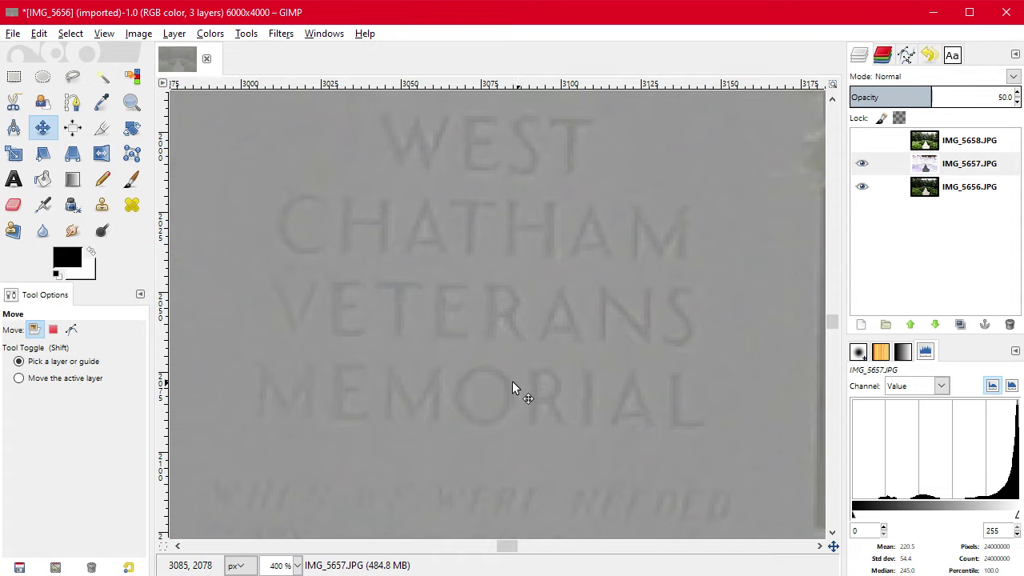
Step: Nudge IMG_5657 a pixel or two into alignment with IMG_5656, then hide it to check
{"action": "mouse_move", "coordinate": [507, 547]}
{"action": "left_mouse_down"}
{"action": "mouse_move", "coordinate": [517, 547]}
{"action": "mouse_move", "coordinate": [496, 552]}
{"action": "mouse_move", "coordinate": [506, 551]}
{"action": "left_mouse_up"}
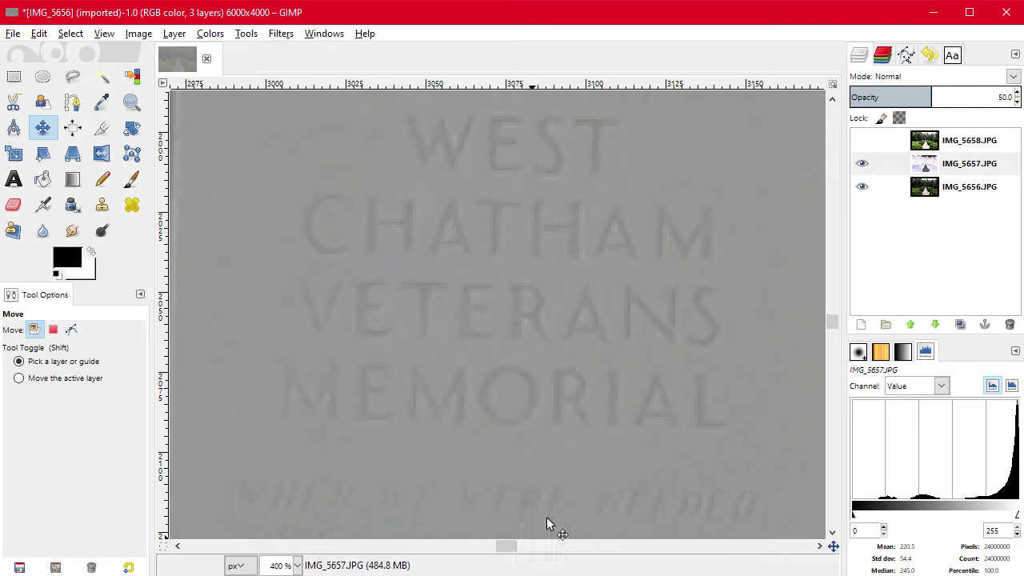
{"action": "left_click", "coordinate": [511, 360]}
{"action": "mouse_move", "coordinate": [509, 355]}
{"action": "left_mouse_down"}
{"action": "mouse_move", "coordinate": [499, 359]}
{"action": "mouse_move", "coordinate": [510, 357]}
{"action": "left_mouse_up"}
{"action": "left_click", "coordinate": [867, 169]}
Step: Compare exposures by toggling IMG_5657 and IMG_5658 visibility, ending with IMG_5657 shown
{"action": "left_click", "coordinate": [866, 168]}
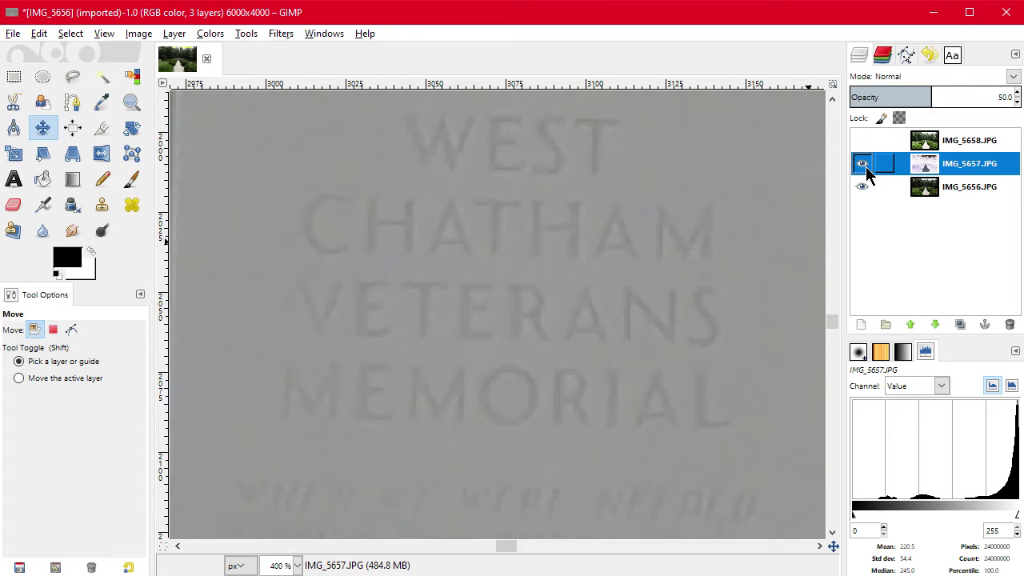
{"action": "left_click", "coordinate": [863, 166]}
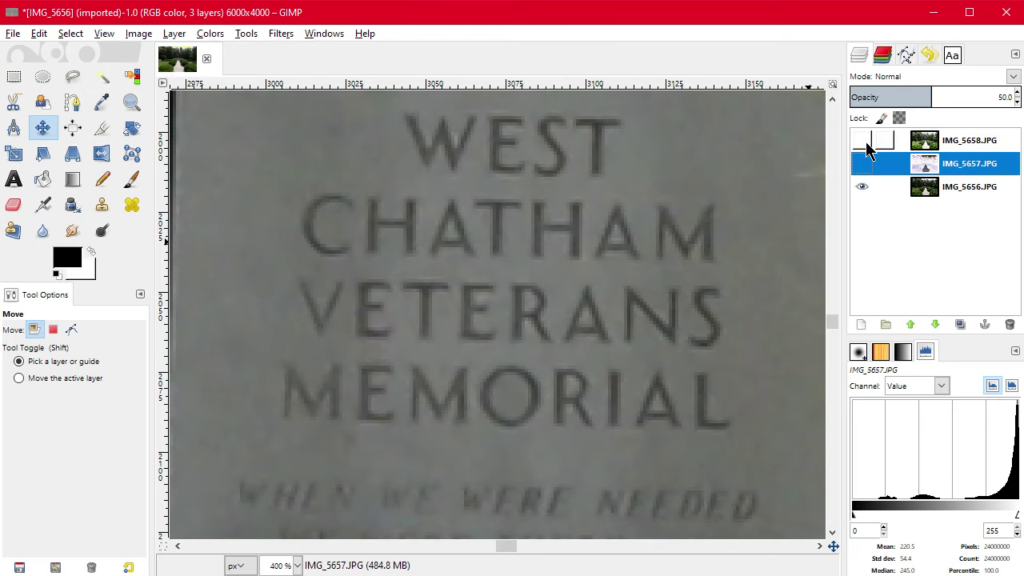
{"action": "left_click", "coordinate": [864, 143]}
{"action": "left_click", "coordinate": [865, 143]}
{"action": "left_click", "coordinate": [864, 143]}
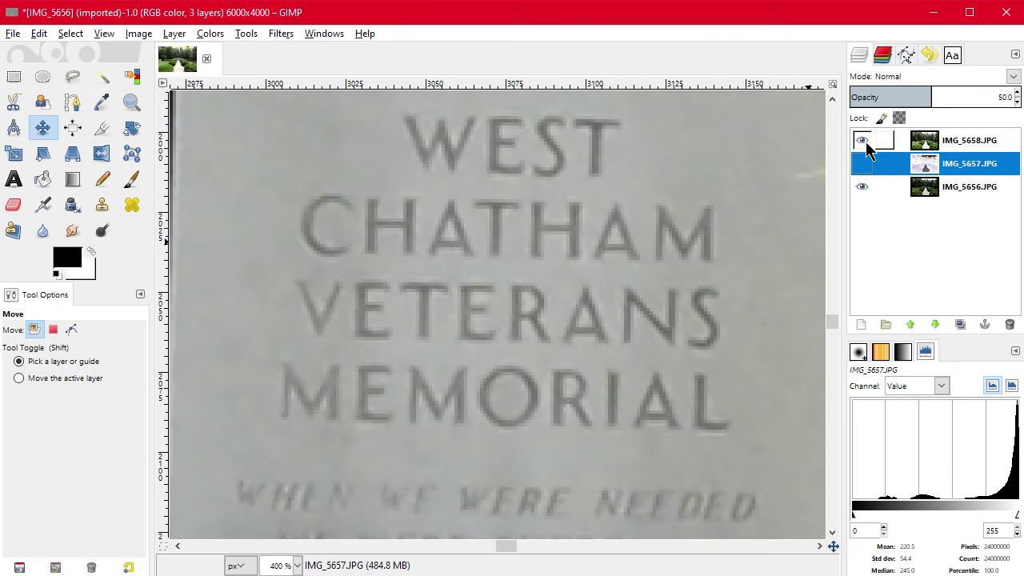
{"action": "left_click", "coordinate": [864, 143]}
{"action": "left_click", "coordinate": [864, 143]}
{"action": "left_click", "coordinate": [864, 143]}
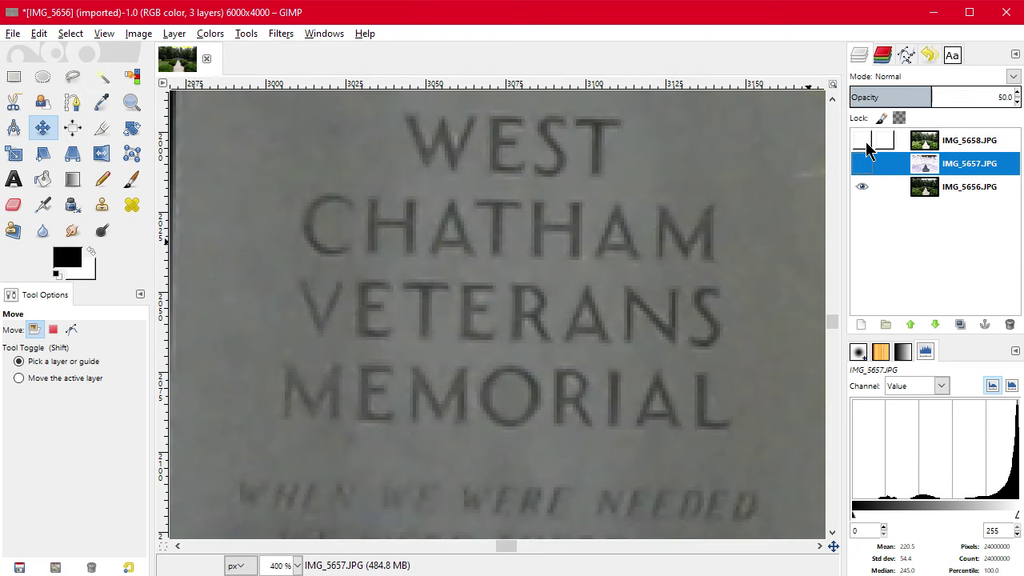
{"action": "left_click", "coordinate": [864, 142]}
{"action": "left_click", "coordinate": [864, 142]}
{"action": "left_click", "coordinate": [862, 165]}
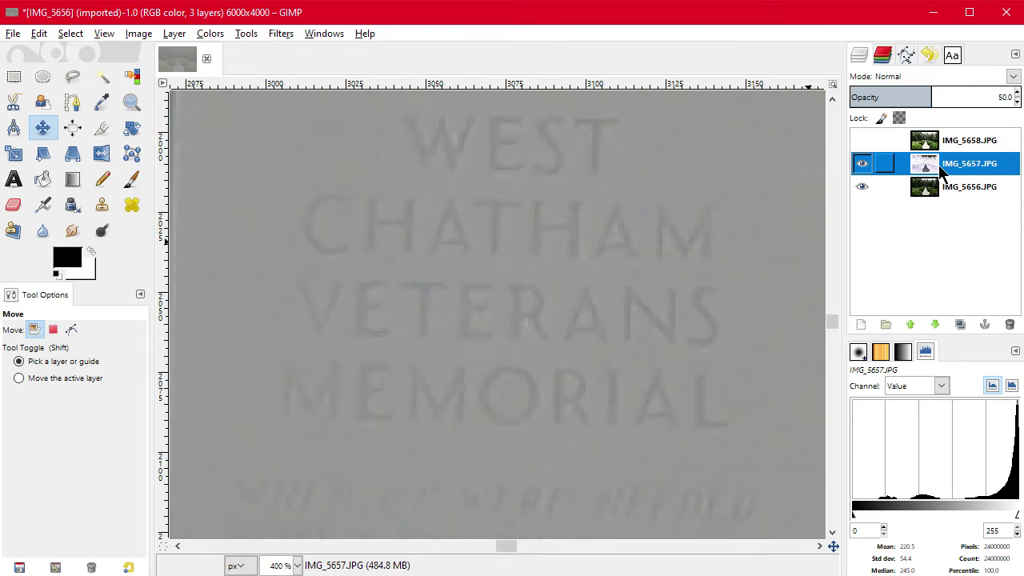
Step: Restore IMG_5657 to 100% opacity and invert it back to normal colours
{"action": "left_click_drag", "start_coordinate": [931, 97], "coordinate": [1006, 97]}
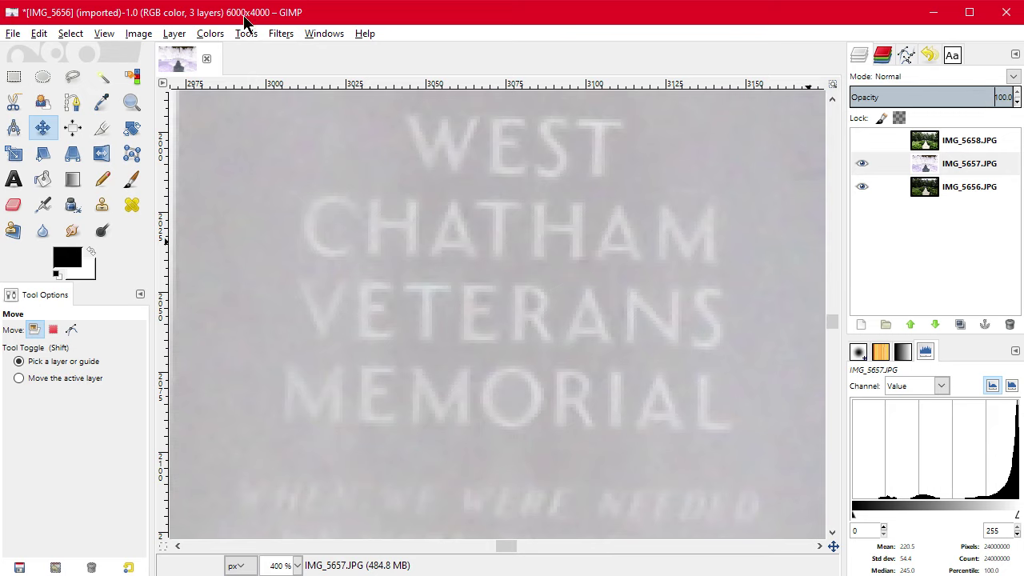
{"action": "left_click", "coordinate": [209, 33]}
{"action": "left_click", "coordinate": [254, 232]}
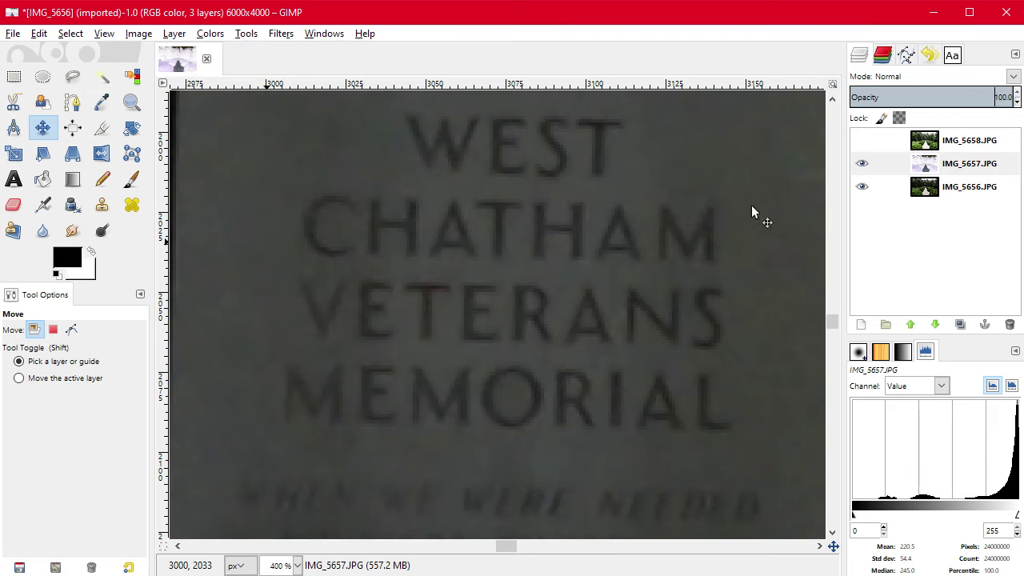
Step: Hide IMG_5657 and IMG_5658 so only IMG_5656 remains visible
{"action": "left_click", "coordinate": [863, 164]}
{"action": "left_click", "coordinate": [961, 140]}
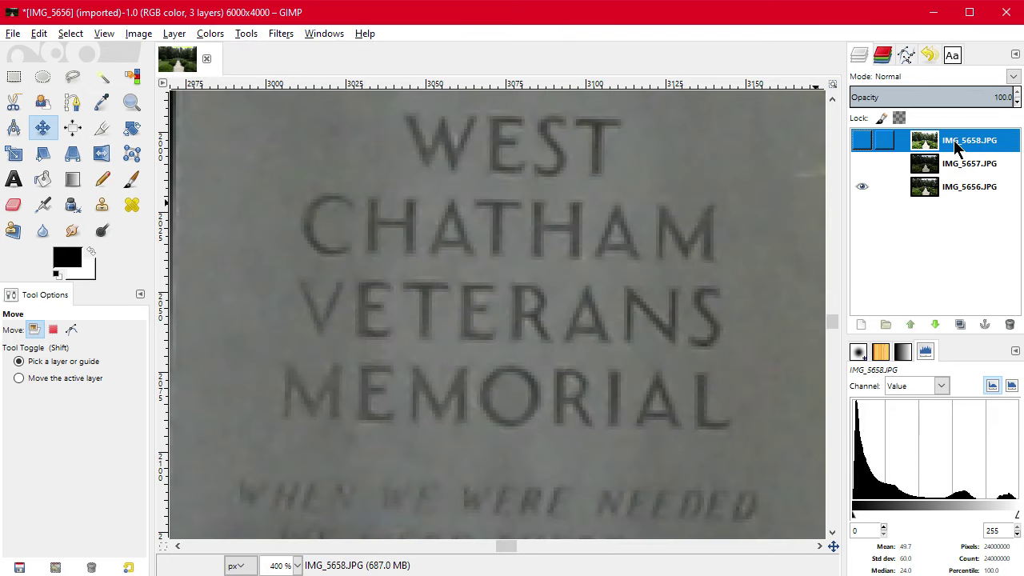
{"action": "left_click", "coordinate": [863, 144]}
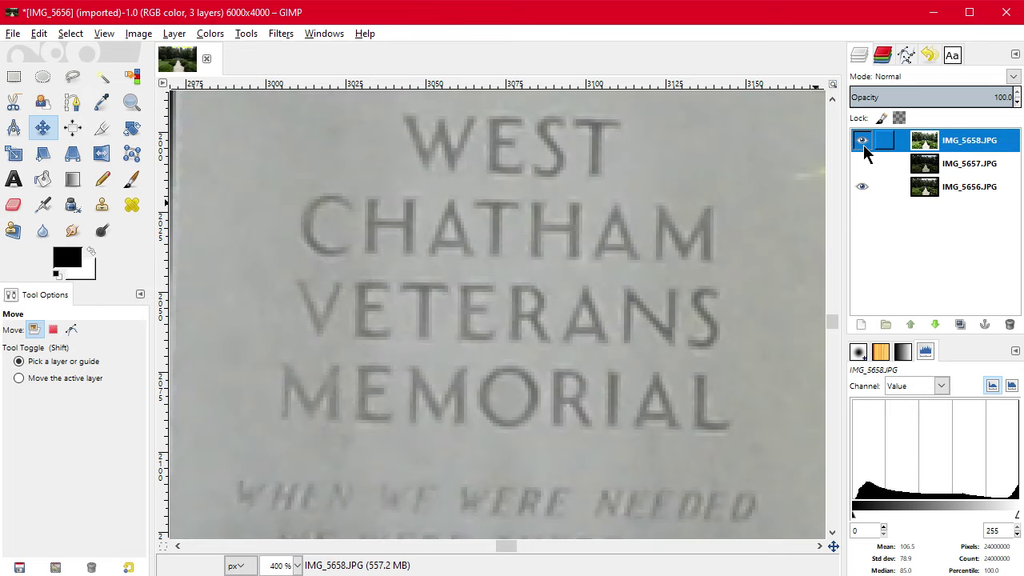
{"action": "left_click", "coordinate": [863, 144]}
{"action": "left_click", "coordinate": [863, 144]}
{"action": "left_click", "coordinate": [863, 142]}
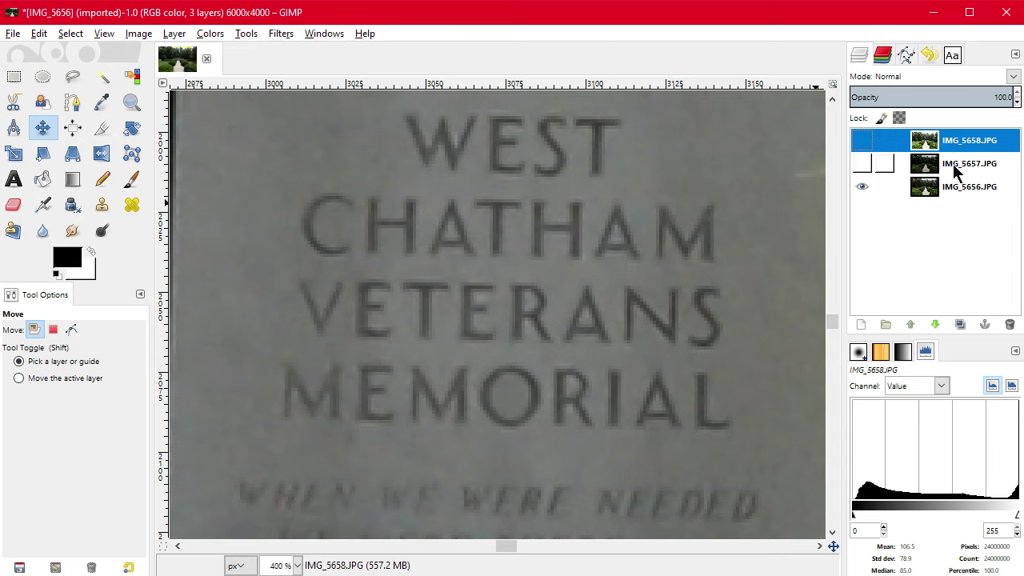
Step: Toggle the exposure layers' visibility to compare them, then make IMG_5658.JPG the active layer
{"action": "left_click", "coordinate": [967, 191]}
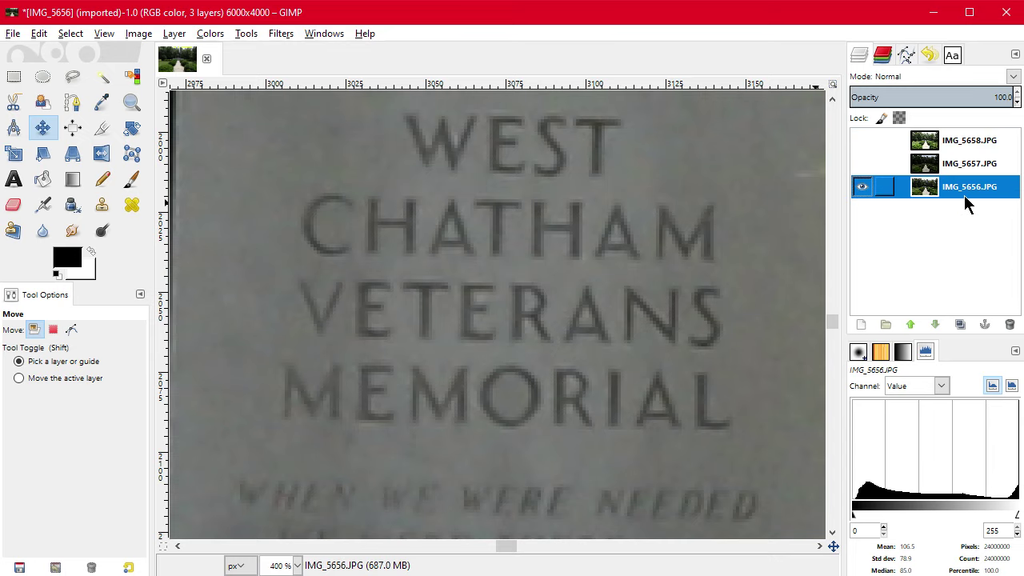
{"action": "left_click", "coordinate": [862, 188]}
{"action": "left_click", "coordinate": [862, 163]}
{"action": "left_click", "coordinate": [863, 141]}
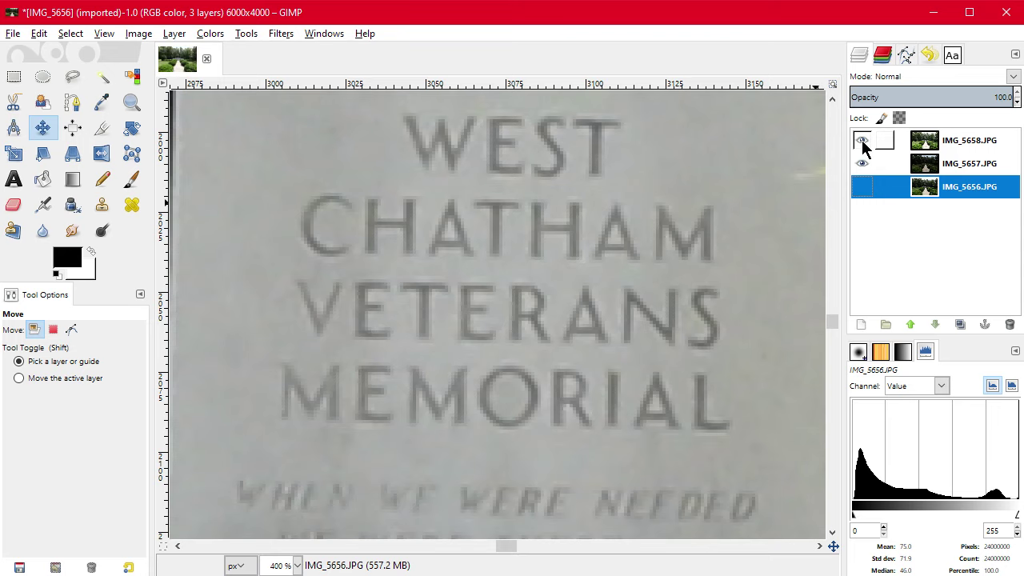
{"action": "left_click", "coordinate": [863, 141]}
{"action": "left_click", "coordinate": [863, 141]}
{"action": "left_click", "coordinate": [971, 144]}
{"action": "left_click", "coordinate": [973, 164]}
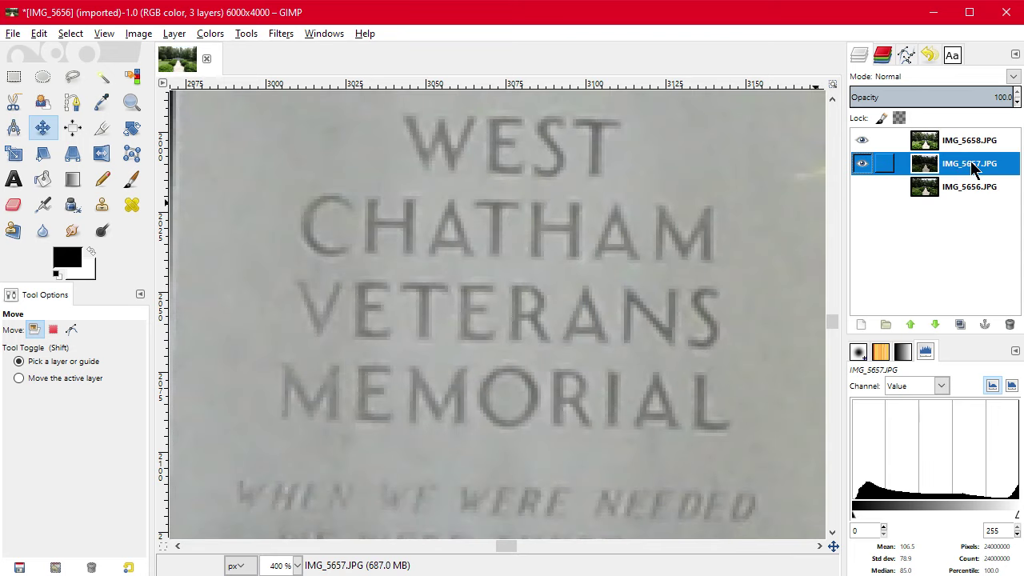
{"action": "left_click", "coordinate": [946, 143]}
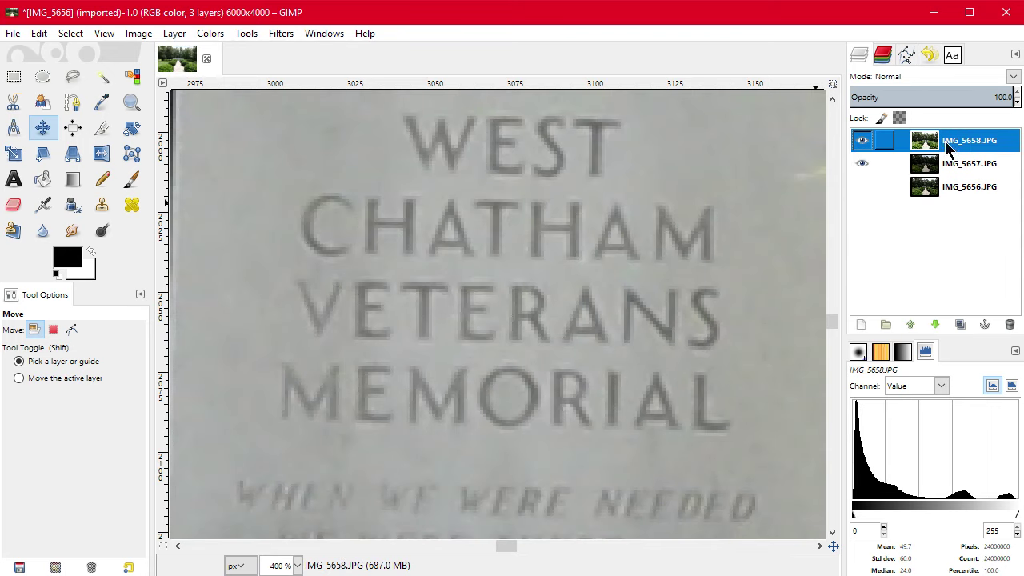
Step: Add a 'Grayscale copy of layer' mask to IMG_5658.JPG
{"action": "right_click", "coordinate": [925, 149]}
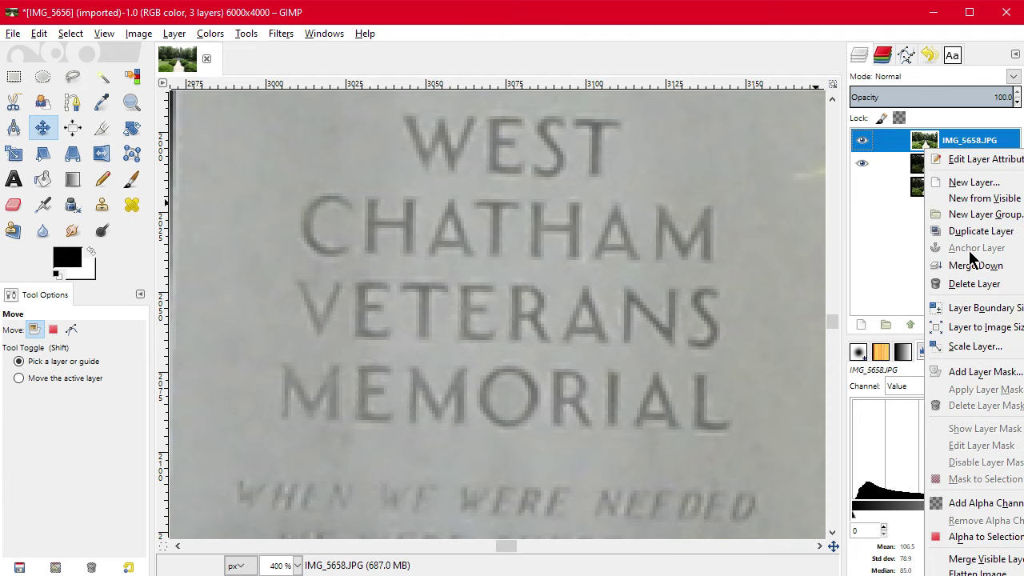
{"action": "left_click", "coordinate": [1002, 372]}
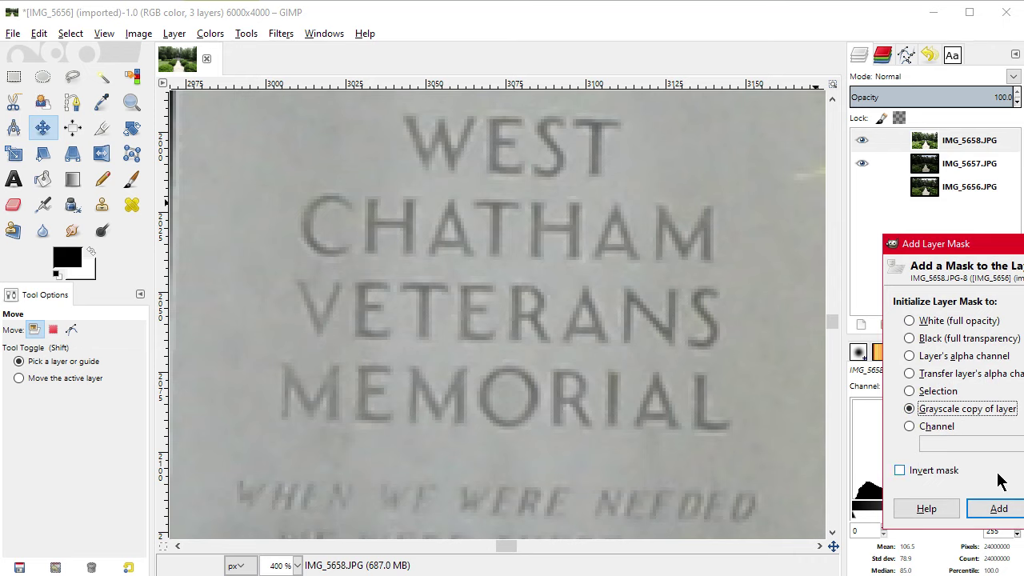
{"action": "left_click", "coordinate": [1000, 512]}
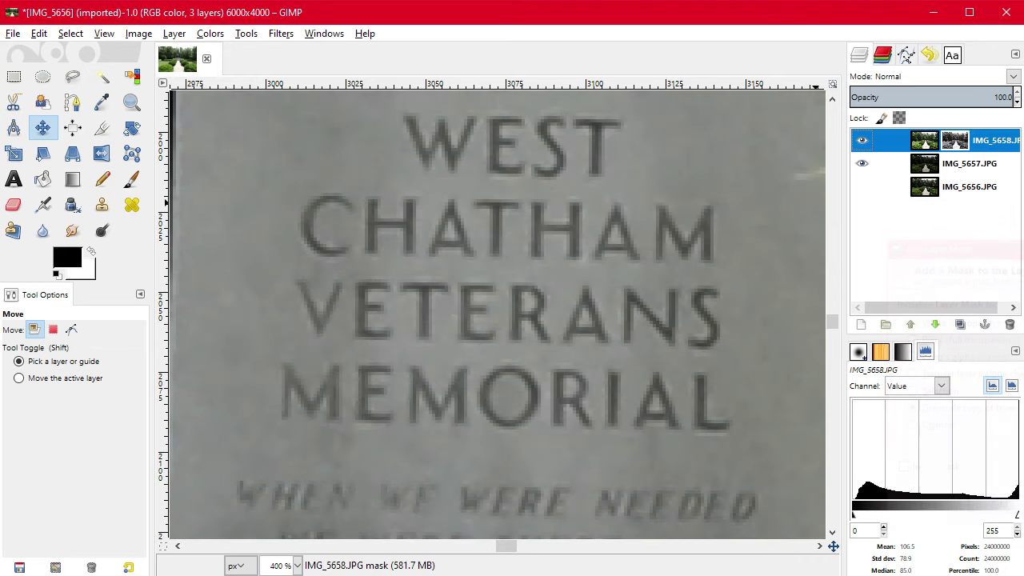
{"action": "left_click", "coordinate": [210, 33]}
Step: Apply Levels to the IMG_5658.JPG mask with input black 30, gamma 0.56 and white 227
{"action": "left_click", "coordinate": [240, 147]}
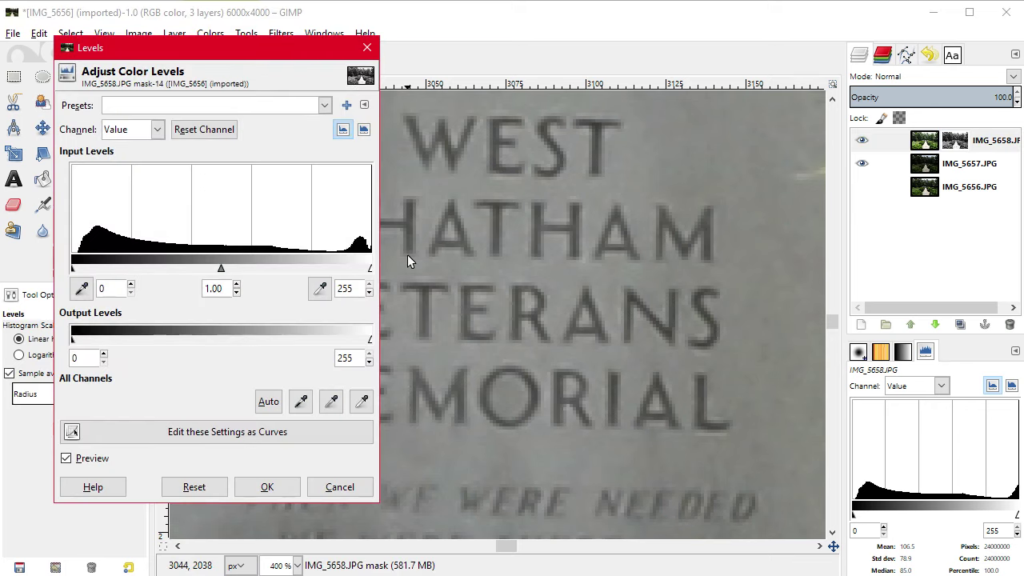
{"action": "mouse_move", "coordinate": [371, 271]}
{"action": "left_mouse_down"}
{"action": "mouse_move", "coordinate": [208, 285]}
{"action": "mouse_move", "coordinate": [371, 272]}
{"action": "left_mouse_up"}
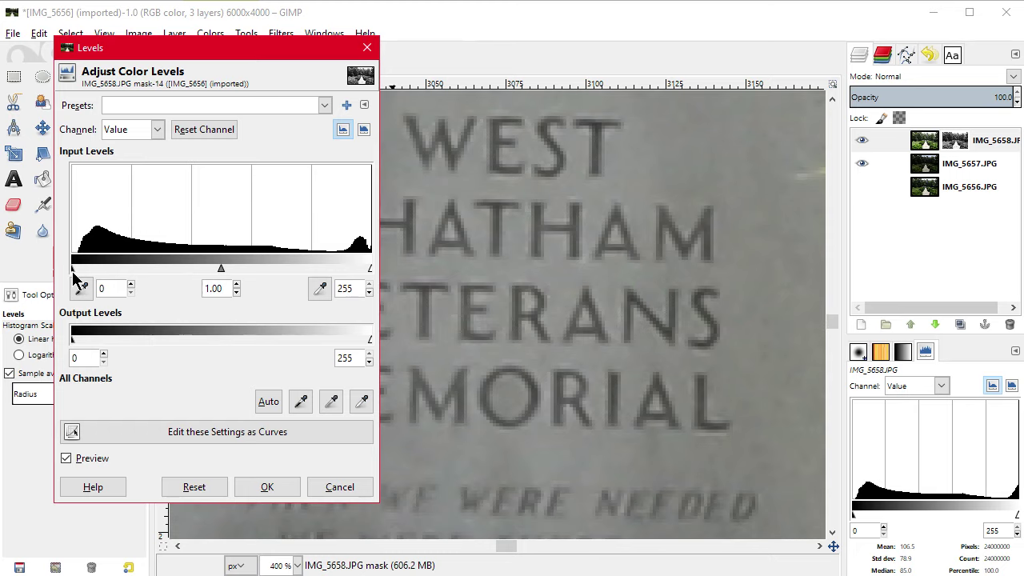
{"action": "mouse_move", "coordinate": [73, 269]}
{"action": "left_mouse_down"}
{"action": "mouse_move", "coordinate": [372, 270]}
{"action": "mouse_move", "coordinate": [317, 287]}
{"action": "mouse_move", "coordinate": [71, 270]}
{"action": "left_mouse_up"}
{"action": "left_click_drag", "start_coordinate": [115, 342], "coordinate": [6, 352]}
{"action": "mouse_move", "coordinate": [371, 341]}
{"action": "left_mouse_down"}
{"action": "mouse_move", "coordinate": [204, 344]}
{"action": "mouse_move", "coordinate": [372, 343]}
{"action": "left_mouse_up"}
{"action": "left_click_drag", "start_coordinate": [221, 269], "coordinate": [270, 269]}
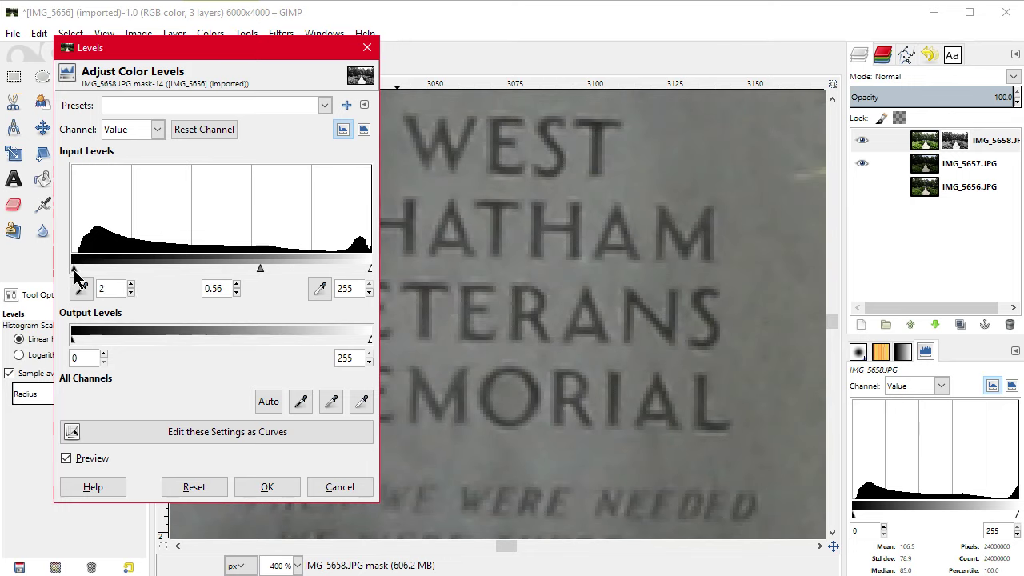
{"action": "left_click_drag", "start_coordinate": [75, 269], "coordinate": [97, 272]}
{"action": "left_click_drag", "start_coordinate": [370, 269], "coordinate": [339, 277]}
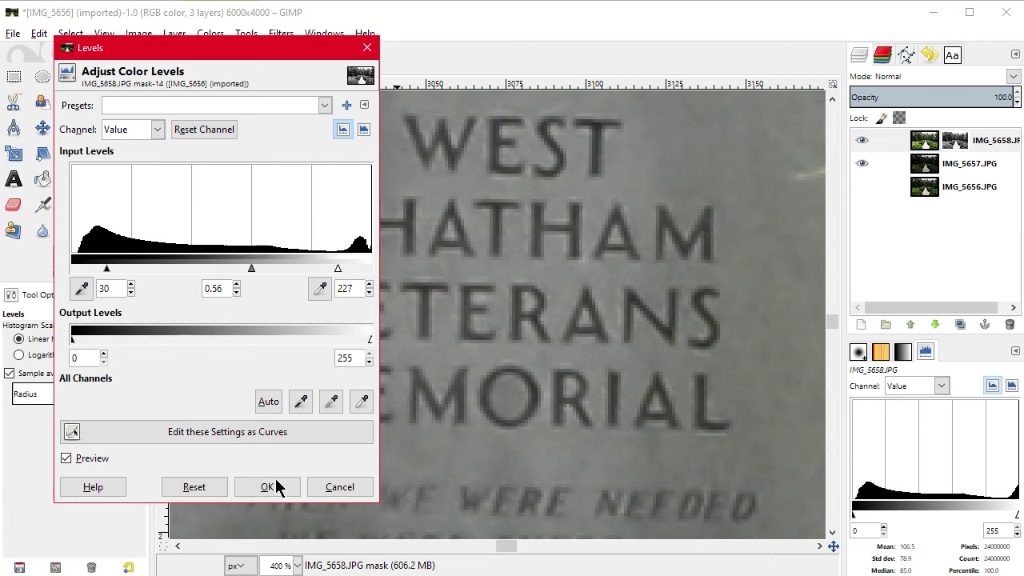
{"action": "left_click", "coordinate": [269, 487]}
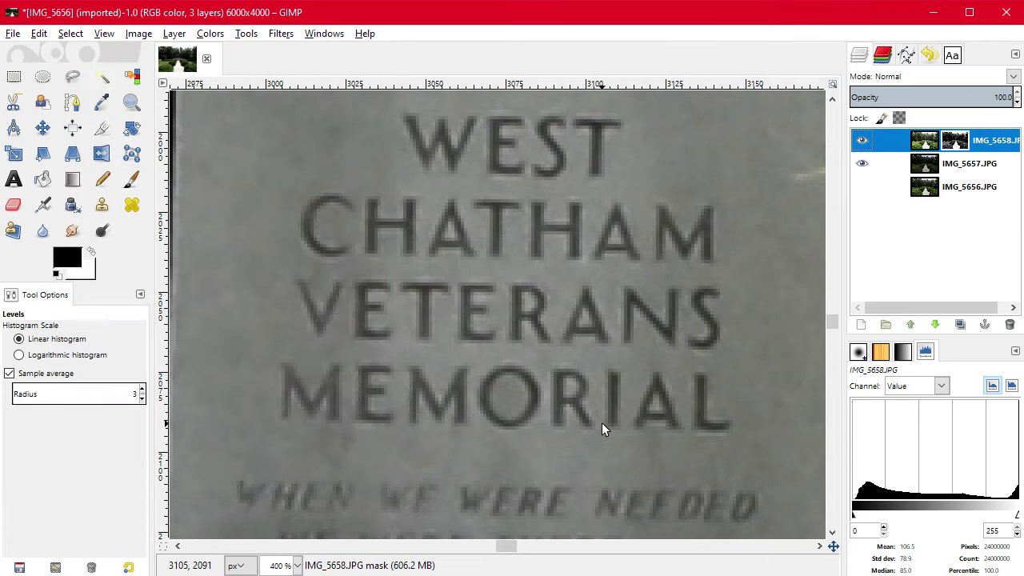
Step: Zoom to 100% and disable the IMG_5658.JPG layer mask
{"action": "key", "text": "1"}
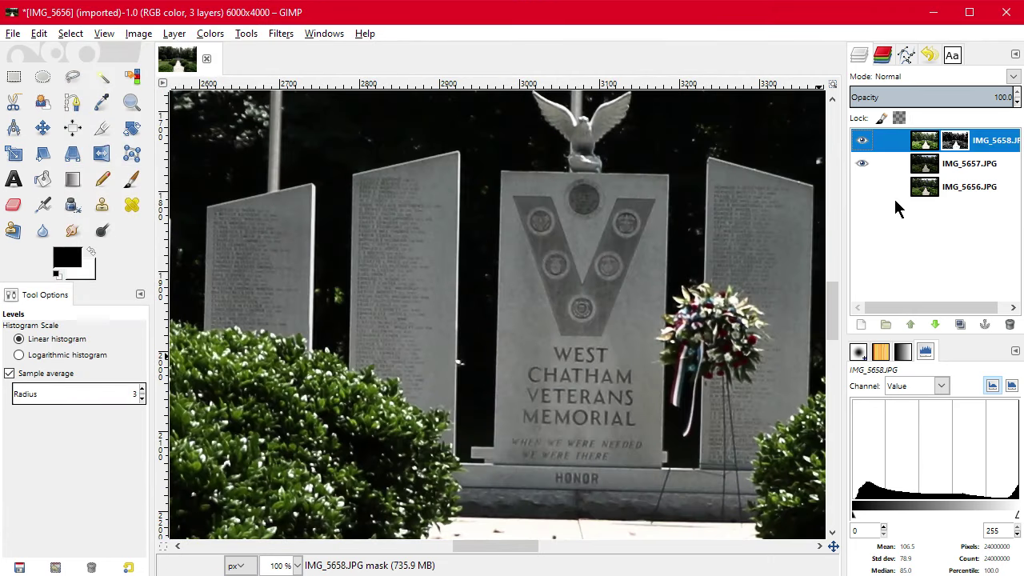
{"action": "right_click", "coordinate": [962, 149]}
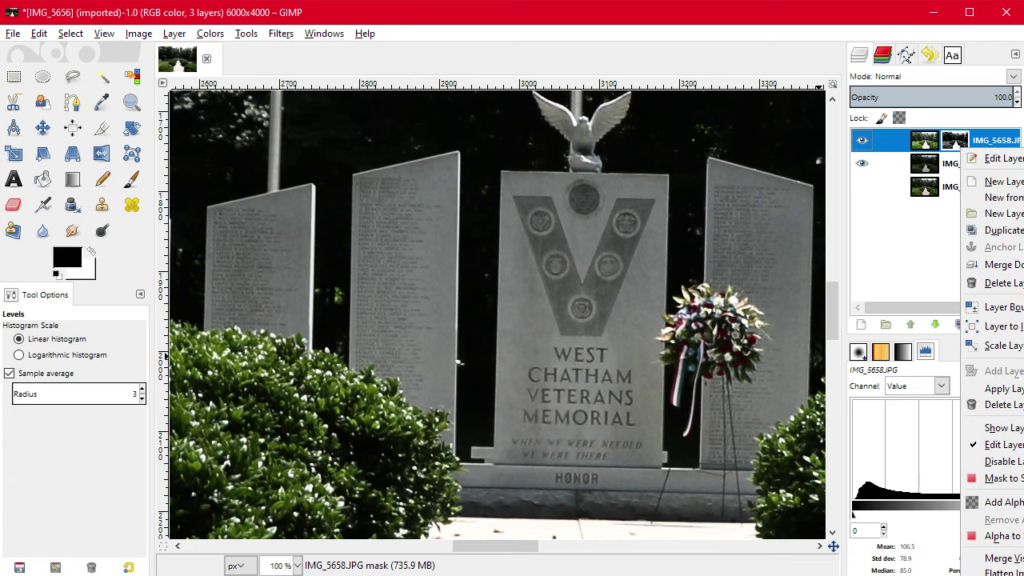
{"action": "left_click", "coordinate": [1014, 468]}
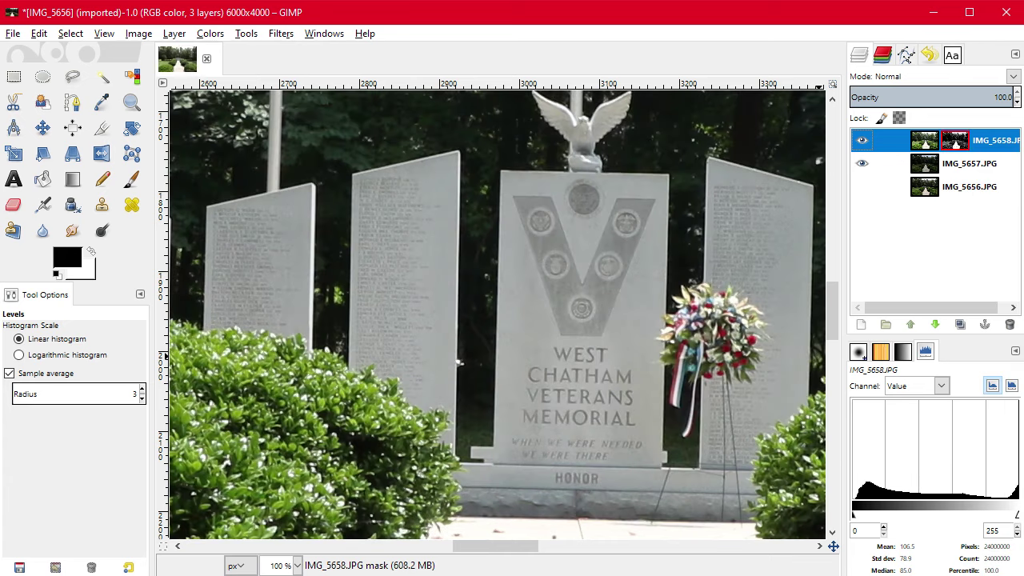
Step: Toggle each exposure's visibility to compare, ending with only IMG_5656.JPG showing
{"action": "left_click", "coordinate": [861, 163]}
{"action": "left_click", "coordinate": [862, 140]}
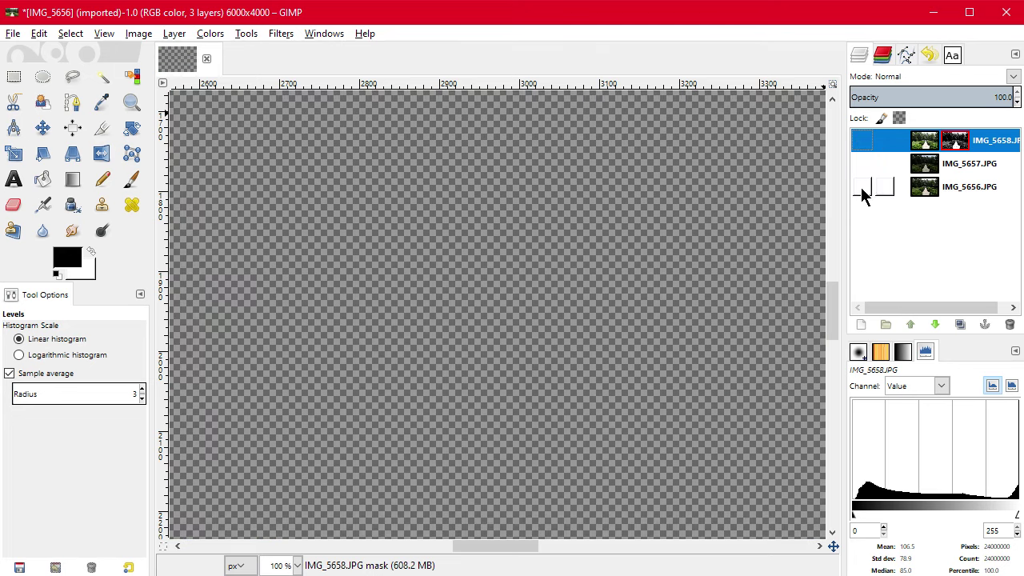
{"action": "left_click", "coordinate": [862, 187]}
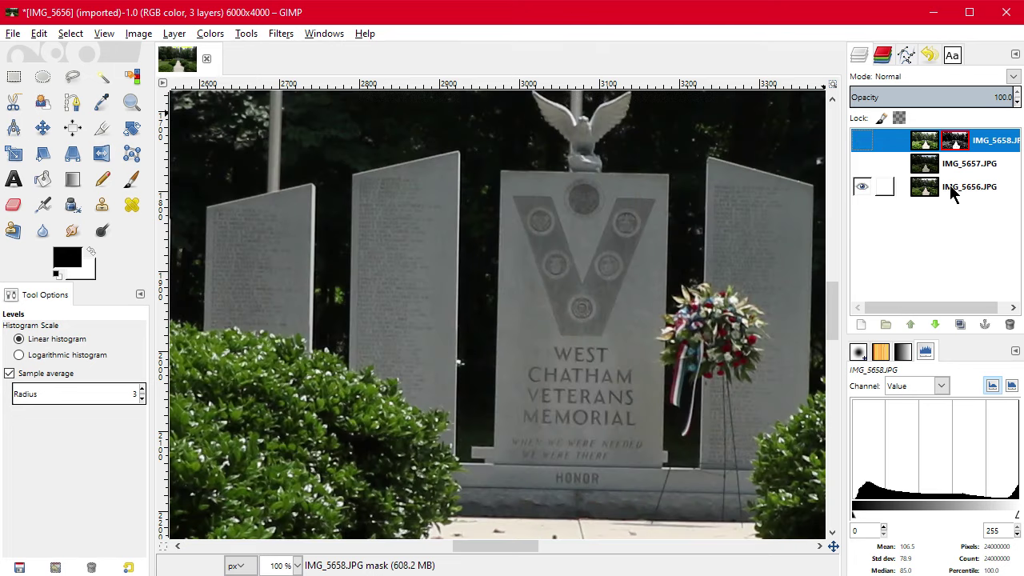
{"action": "left_click", "coordinate": [862, 143]}
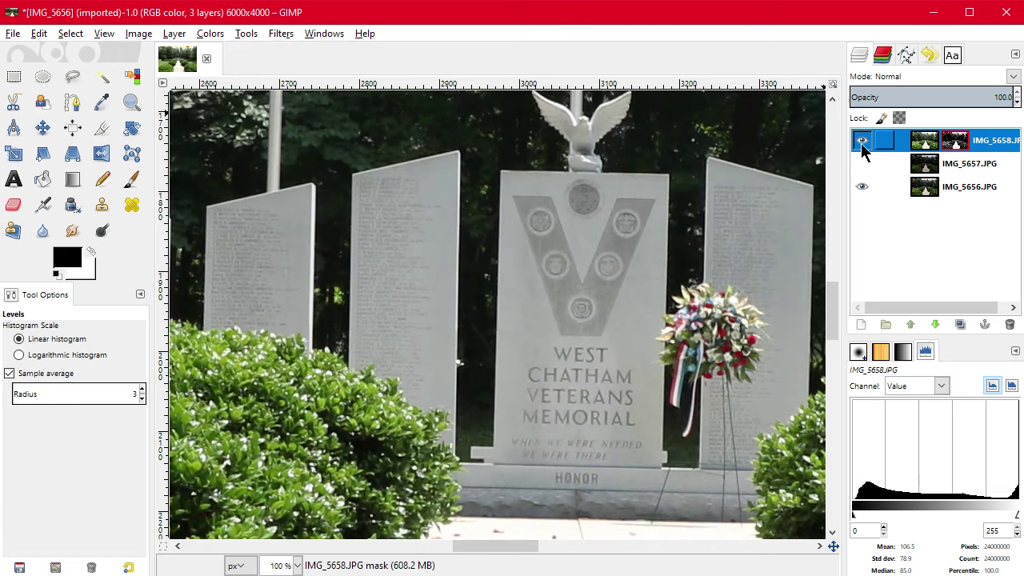
{"action": "left_click", "coordinate": [862, 142]}
{"action": "left_click", "coordinate": [862, 164]}
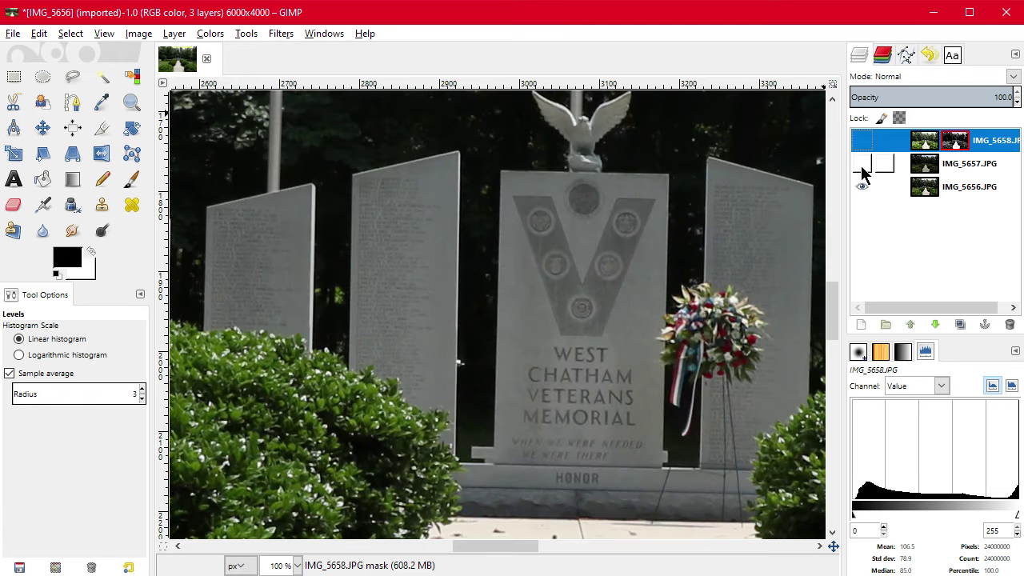
{"action": "left_click", "coordinate": [862, 164]}
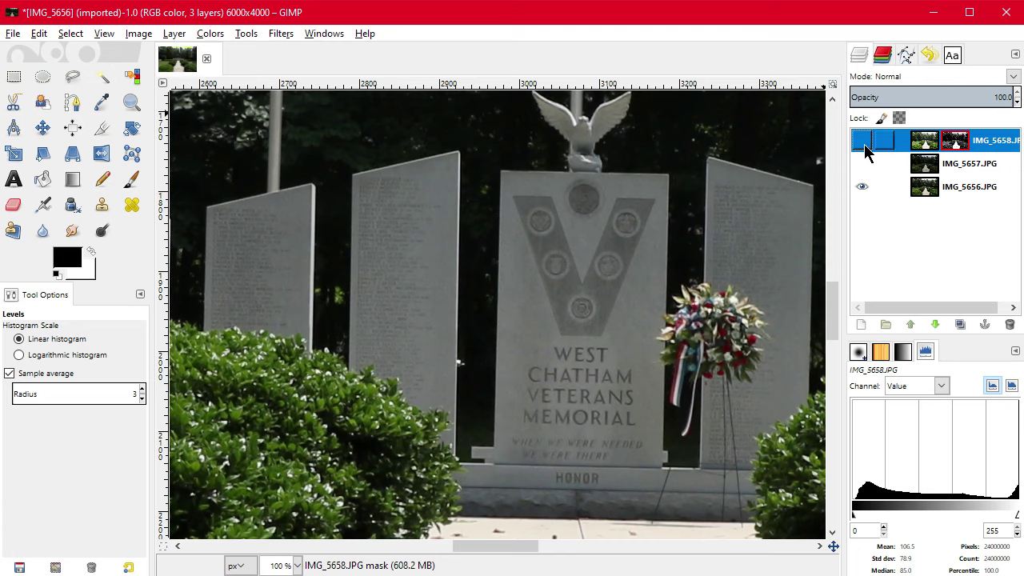
Step: Re-enable the IMG_5658.JPG layer mask and make IMG_5658.JPG and IMG_5657.JPG visible
{"action": "right_click", "coordinate": [956, 144]}
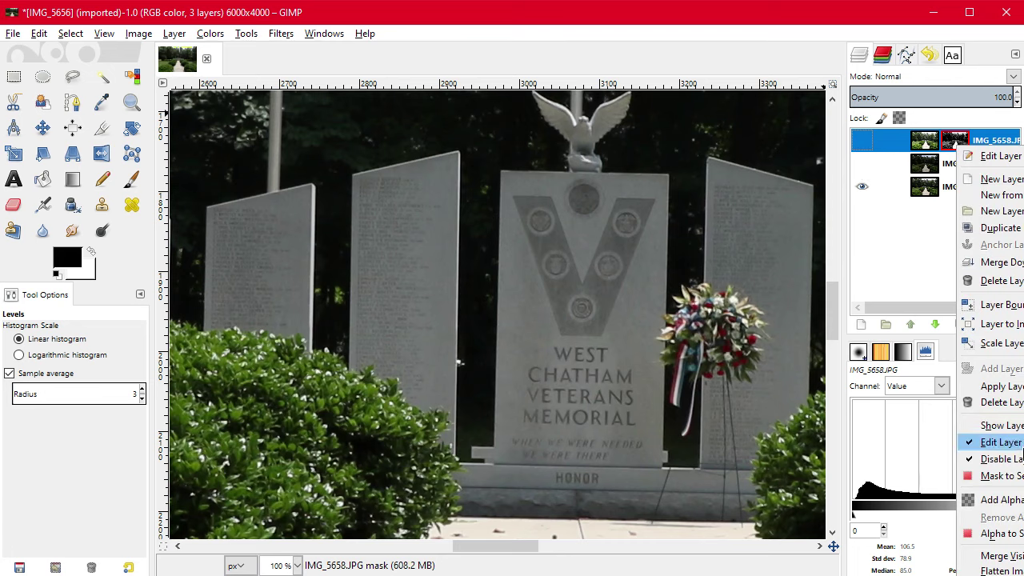
{"action": "left_click", "coordinate": [1001, 460]}
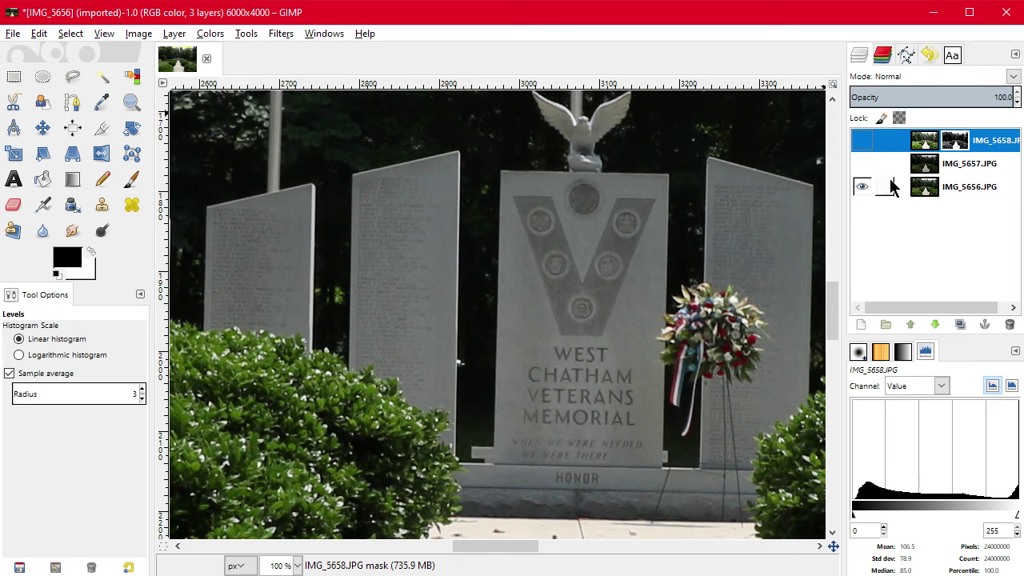
{"action": "left_click", "coordinate": [862, 141]}
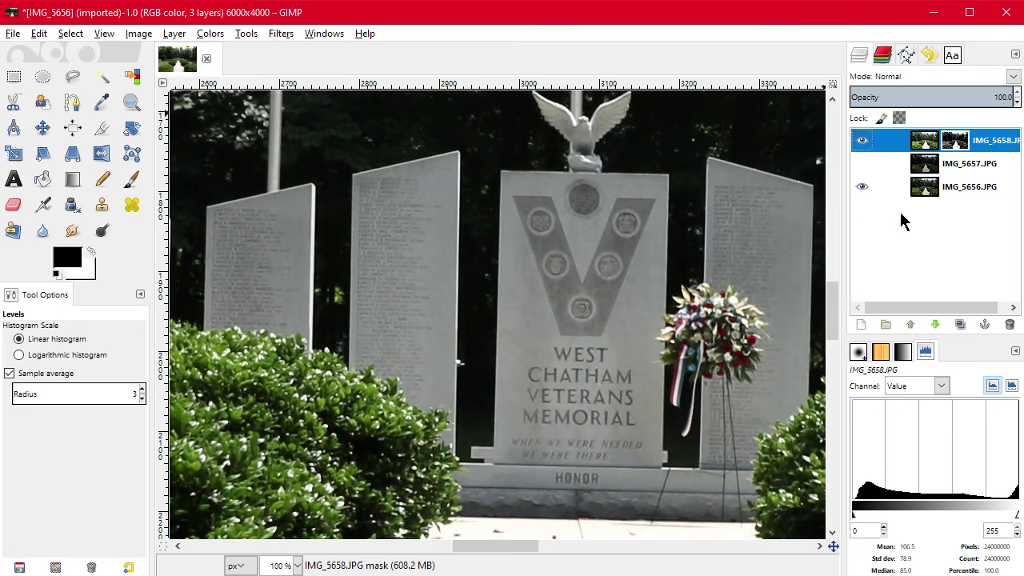
{"action": "left_click", "coordinate": [862, 163]}
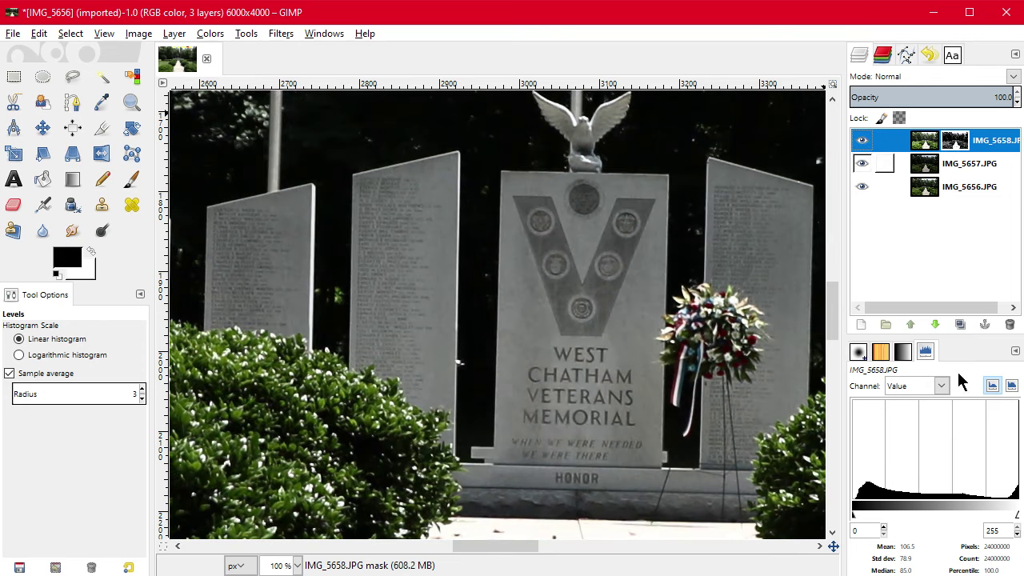
Step: Toggle the visibility of IMG_5656, IMG_5657 and IMG_5658 to compare the combined blend
{"action": "left_click", "coordinate": [860, 189]}
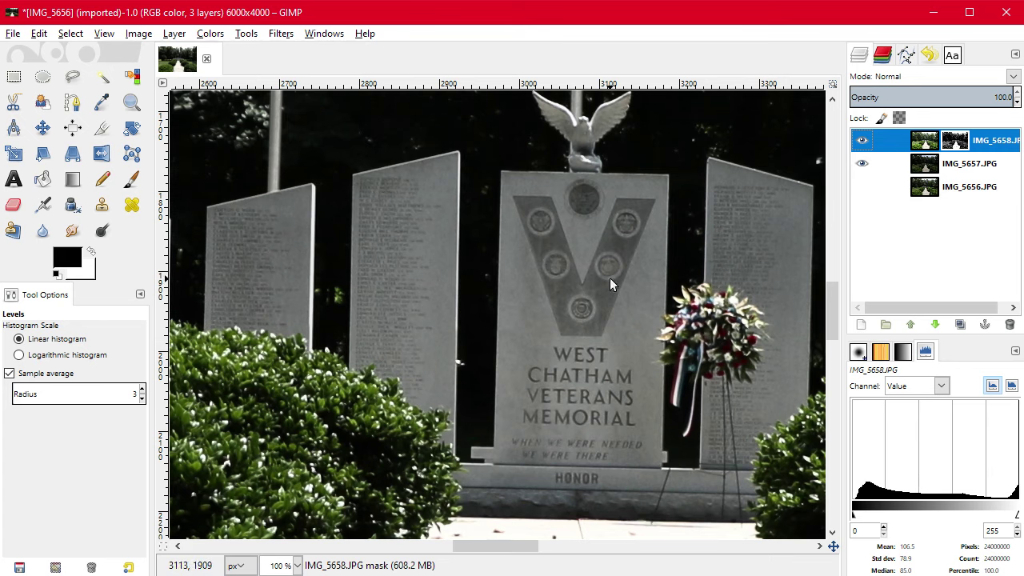
{"action": "left_click", "coordinate": [862, 186]}
{"action": "left_click", "coordinate": [862, 165]}
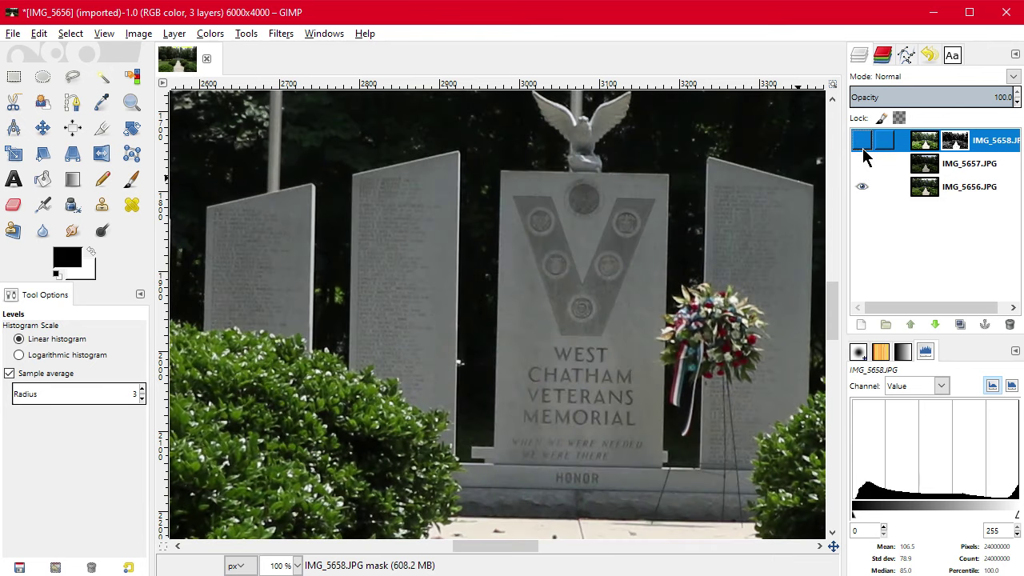
{"action": "left_click", "coordinate": [864, 150]}
{"action": "left_click", "coordinate": [862, 164]}
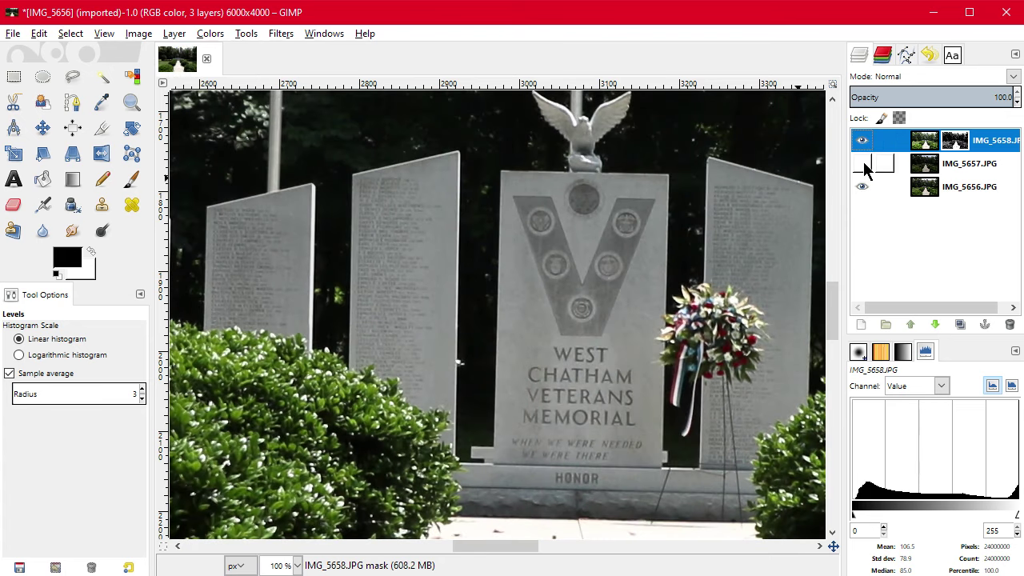
{"action": "left_click", "coordinate": [862, 165]}
{"action": "left_click", "coordinate": [863, 165]}
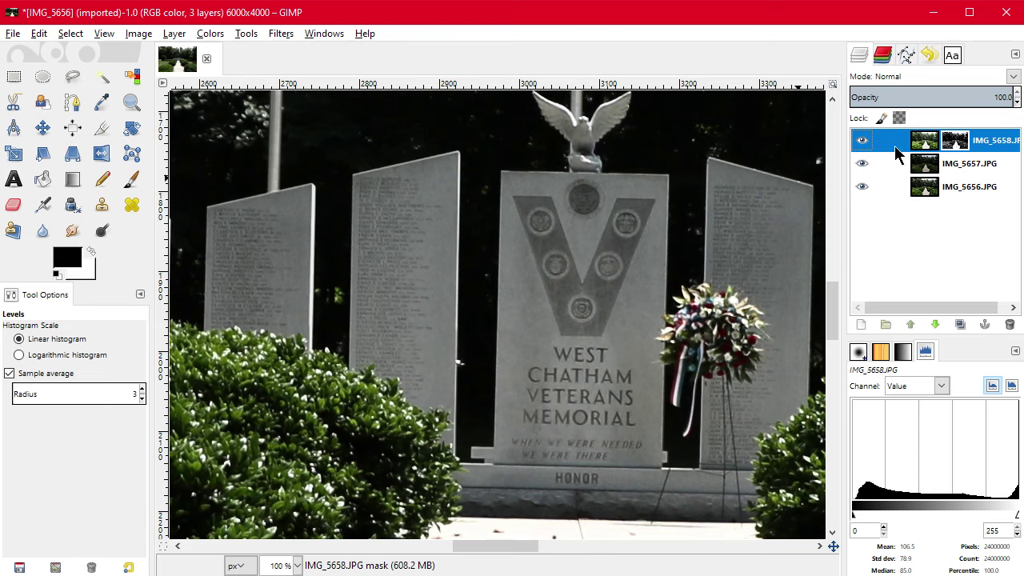
{"action": "left_click_drag", "start_coordinate": [507, 550], "coordinate": [521, 553]}
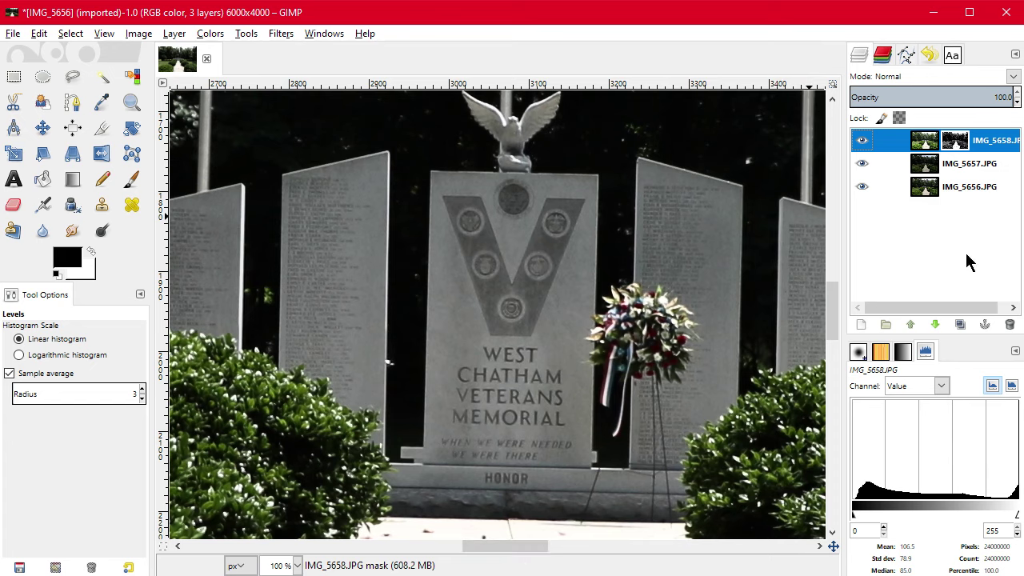